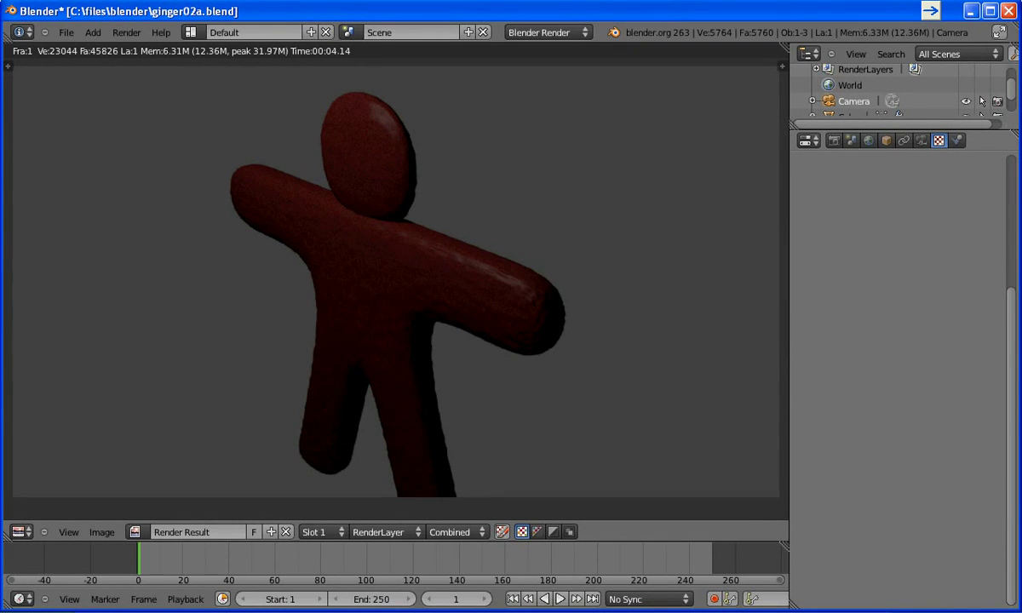
# - Leave the render result and show the gingerbread man in Front Ortho view, adjusting the zoom
pyautogui.press('Escape')
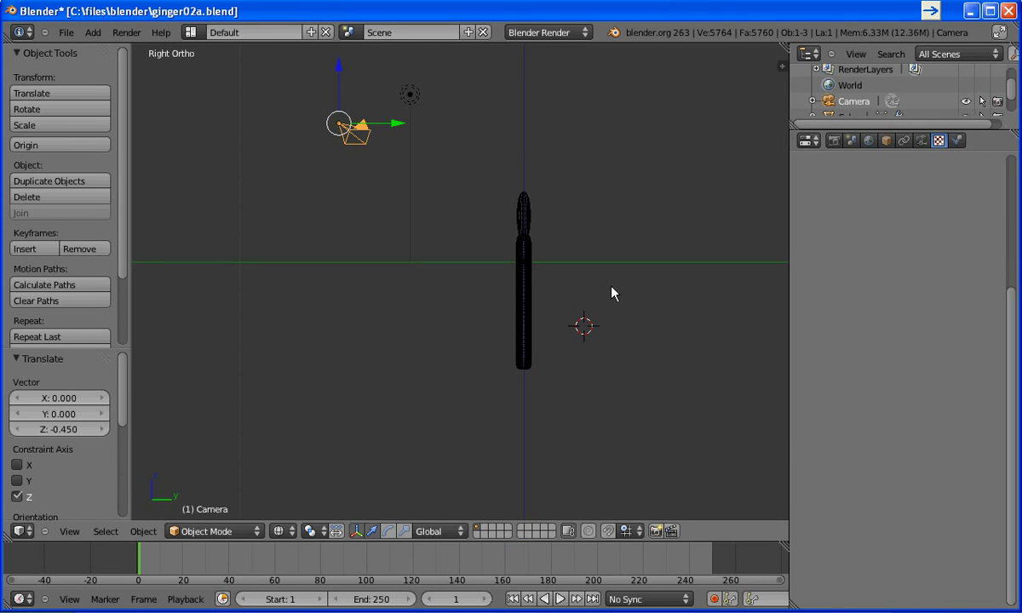
pyautogui.press('KP_1')
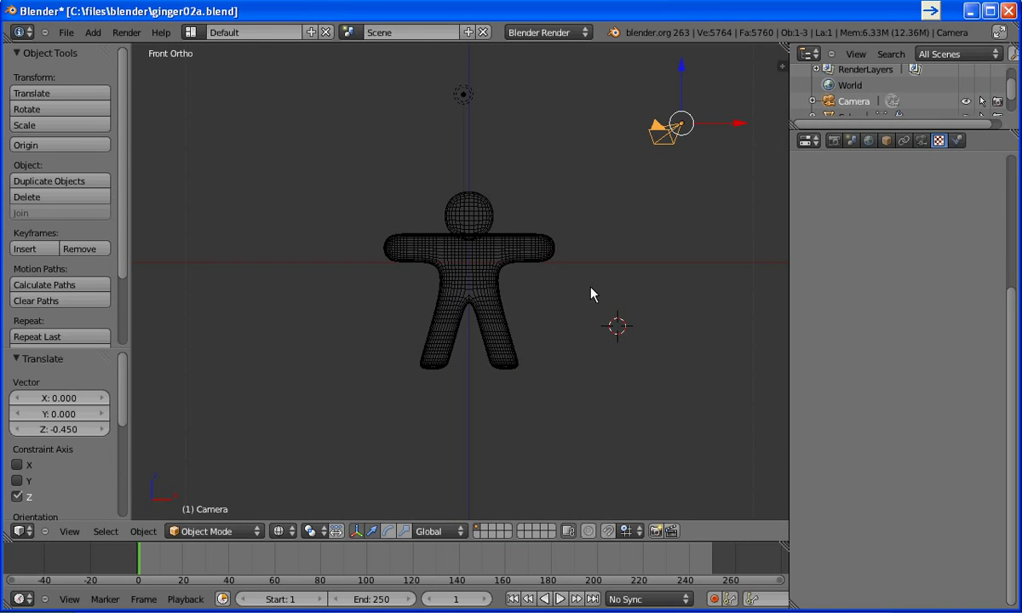
pyautogui.scroll(3, 594, 294)
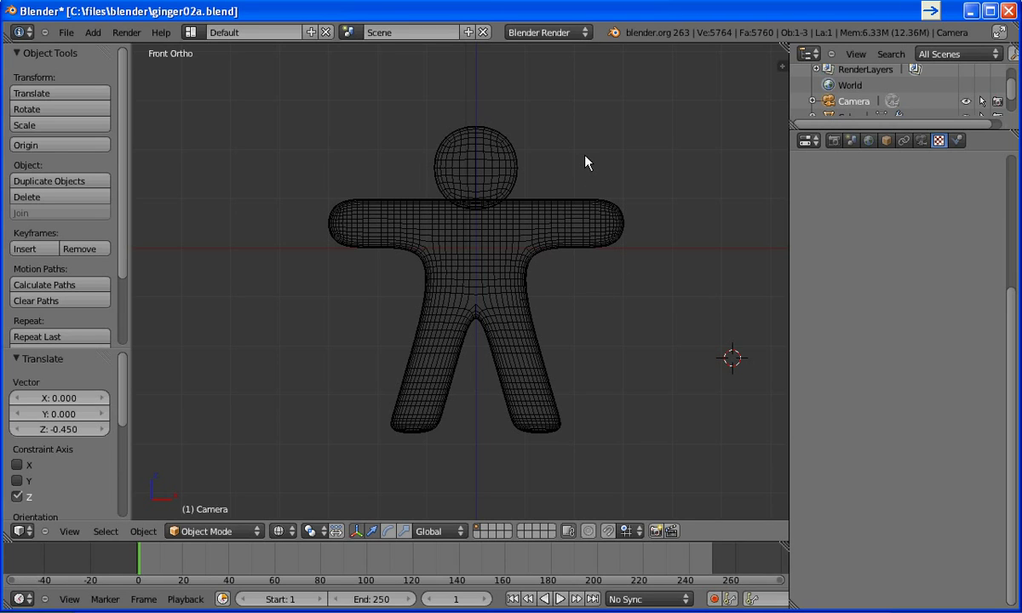
pyautogui.scroll(-2, 536, 201)
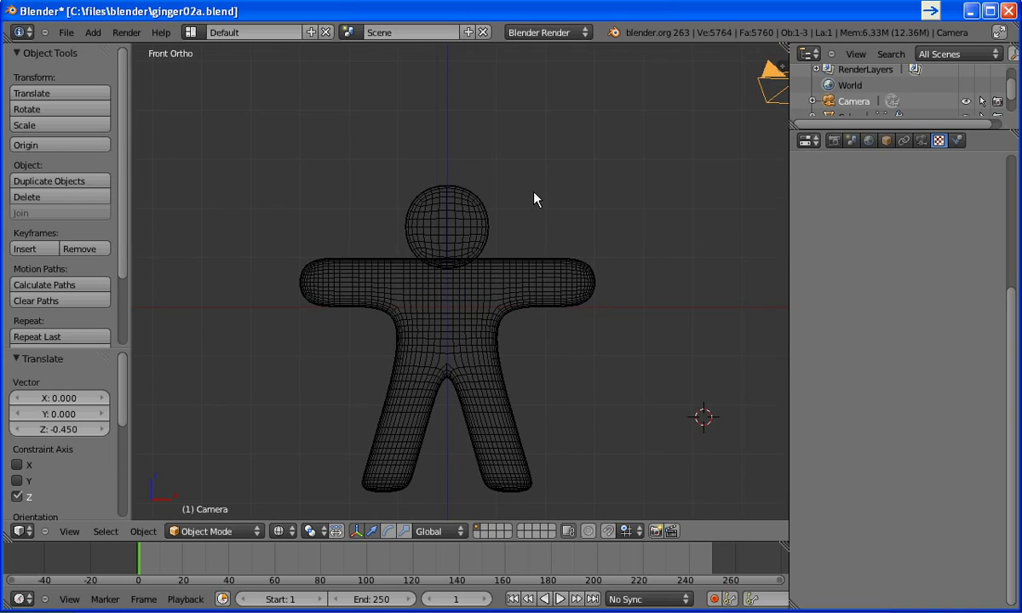
pyautogui.scroll(4, 476, 164)
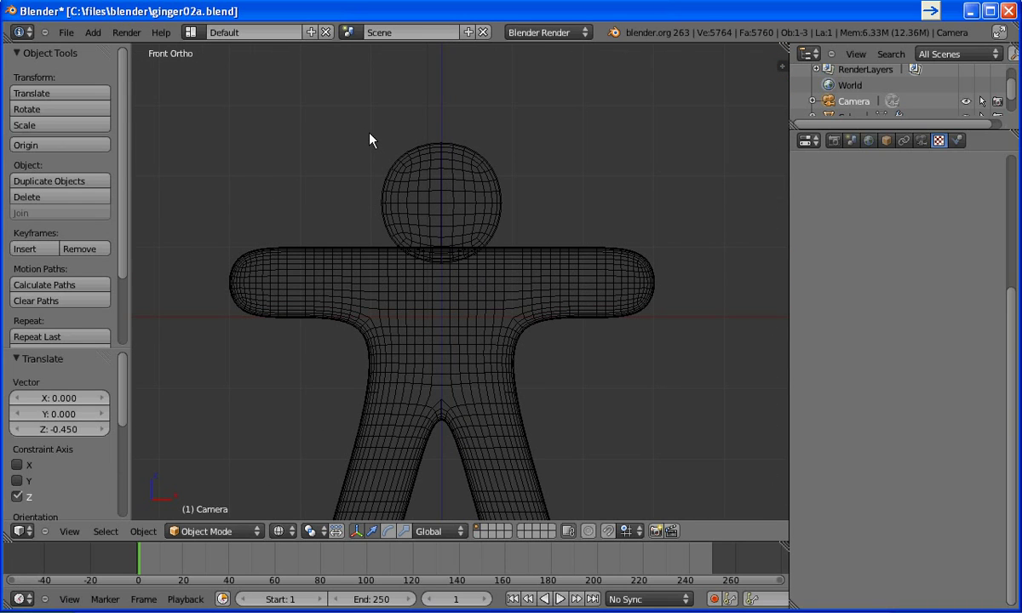
pyautogui.scroll(-4, 369, 140)
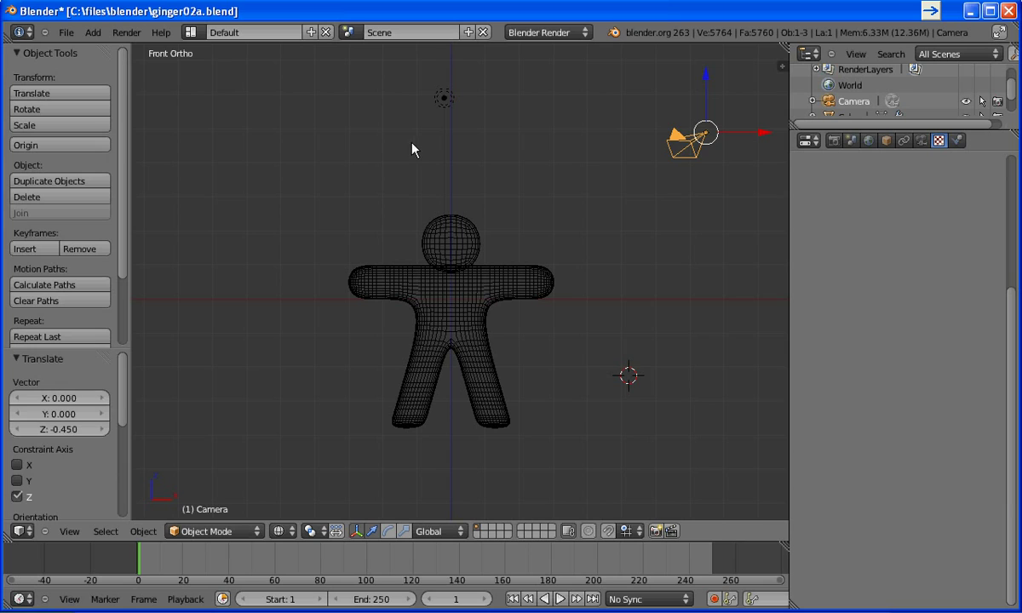
# - Add a UV sphere above the figure and scale it down to 0.225
pyautogui.press('a')
pyautogui.click(390, 167)
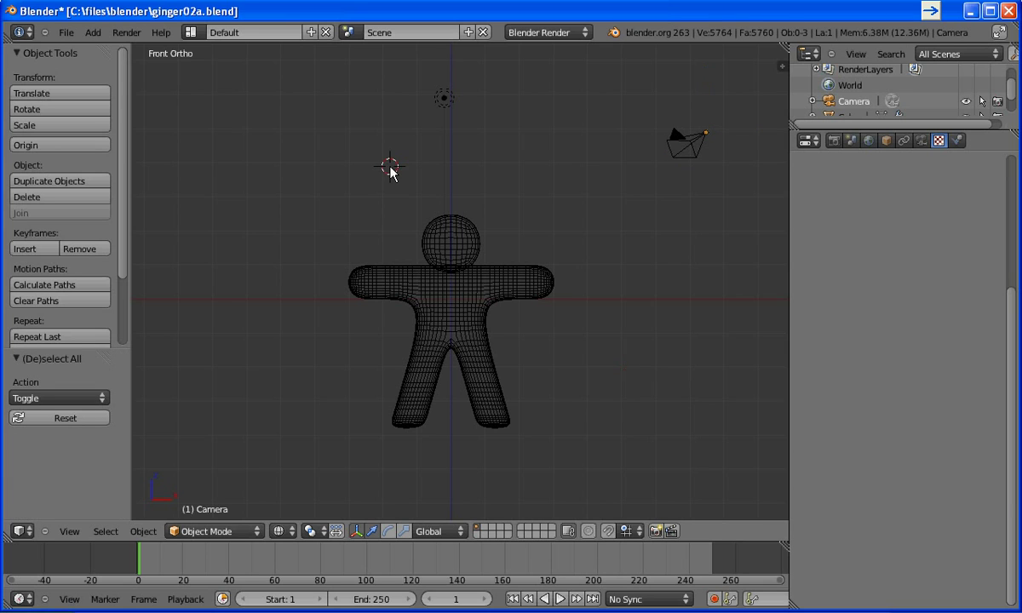
pyautogui.hotkey('shift', 'a')
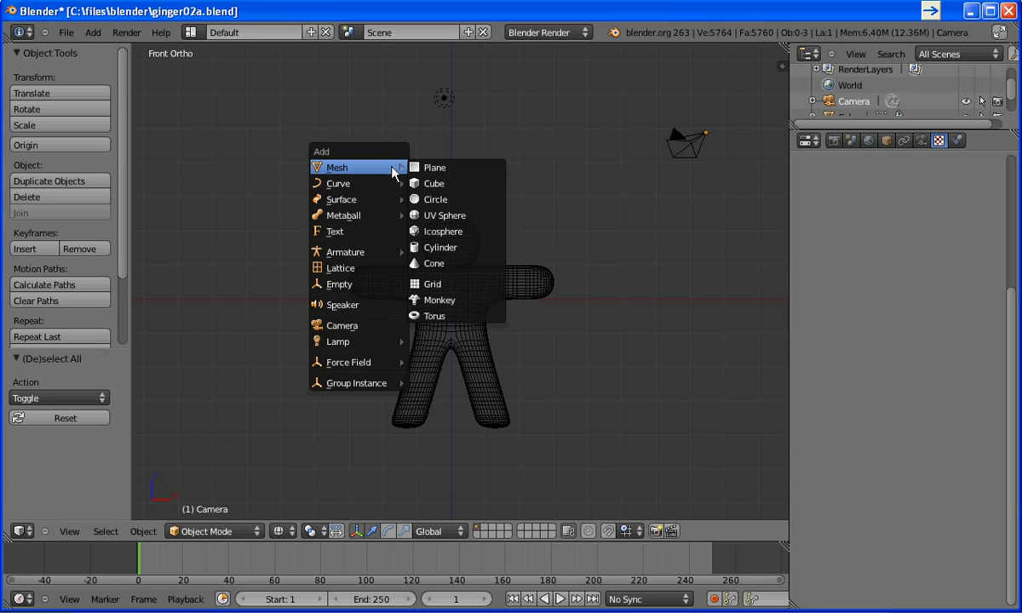
pyautogui.click(456, 215)
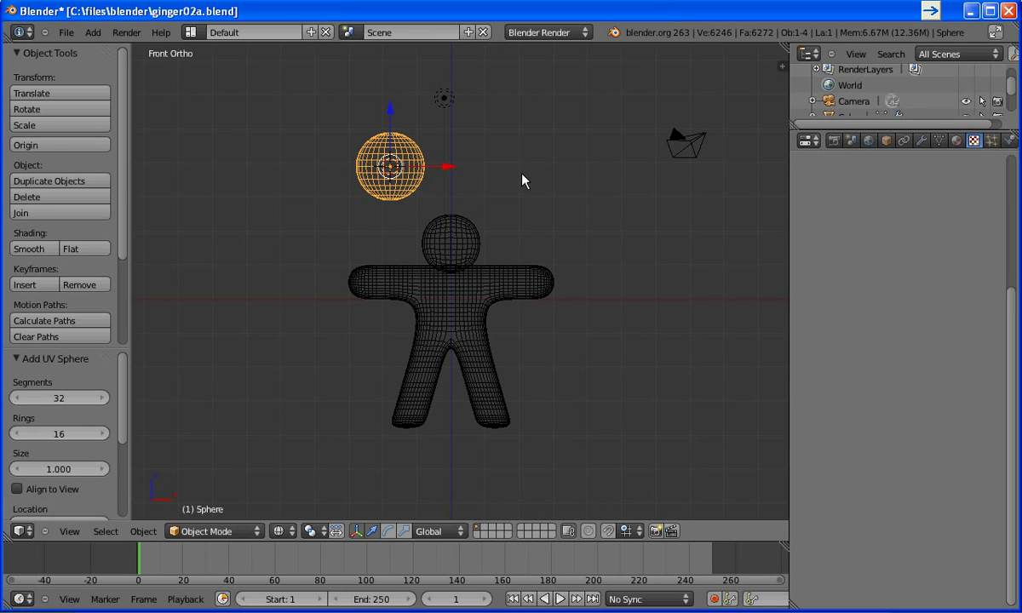
pyautogui.press('s')
pyautogui.click(428, 173)
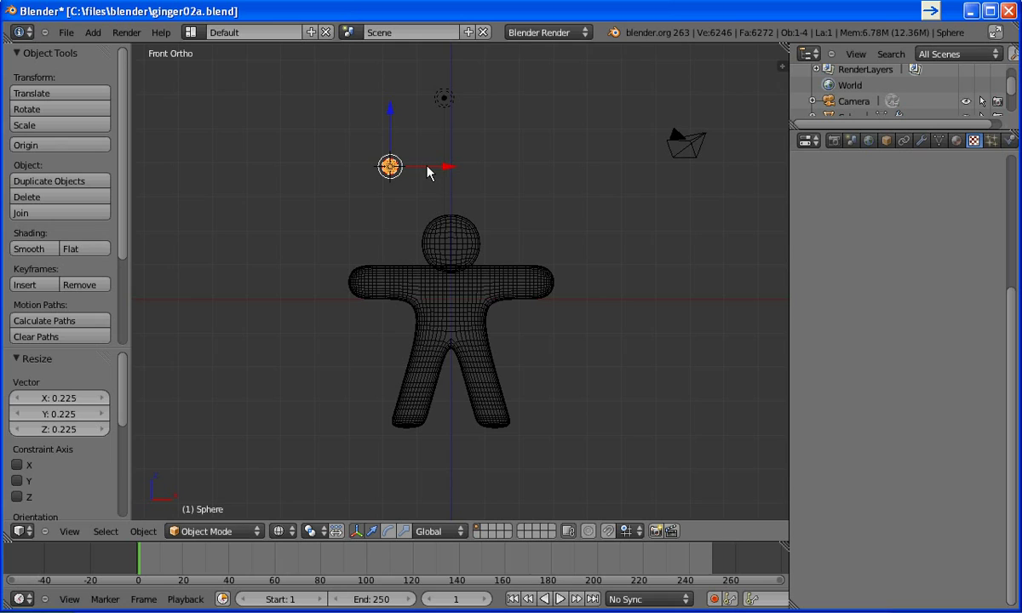
# - Move the sphere in front of the figure and onto the upper part of the head
pyautogui.press('KP_3')
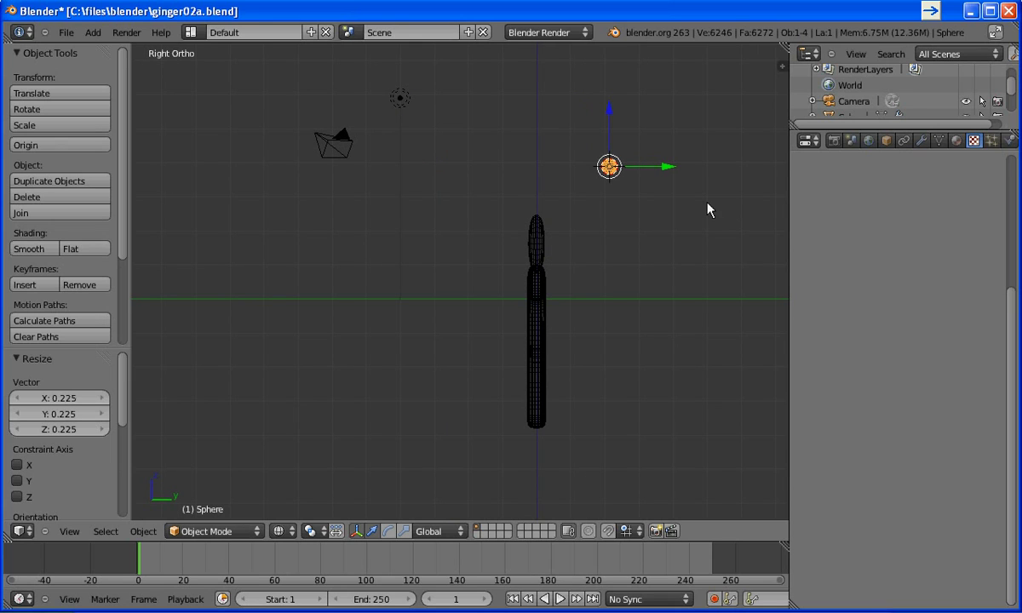
pyautogui.press('g')
pyautogui.click(606, 272)
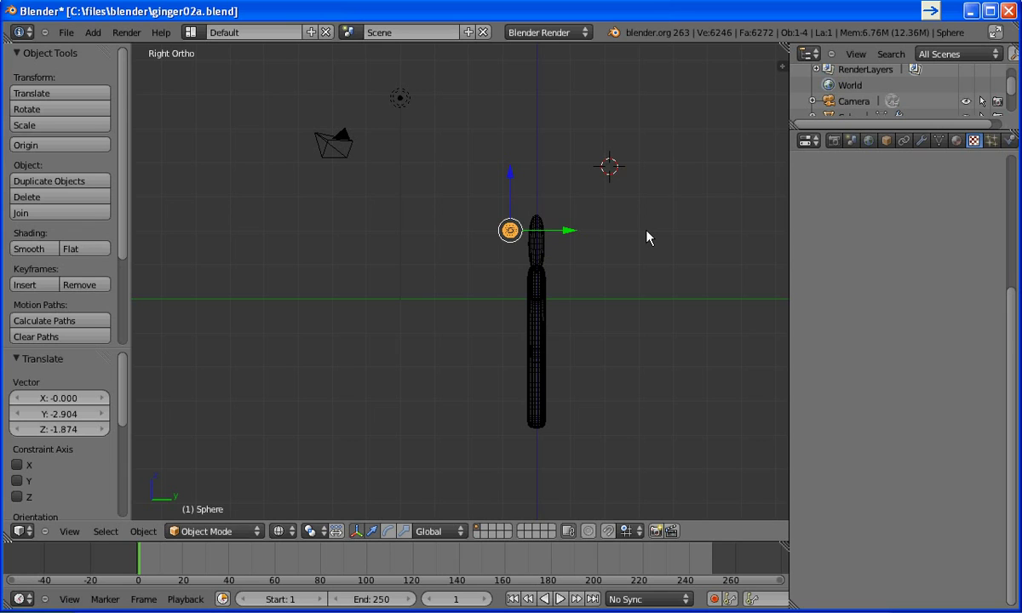
pyautogui.press('KP_1')
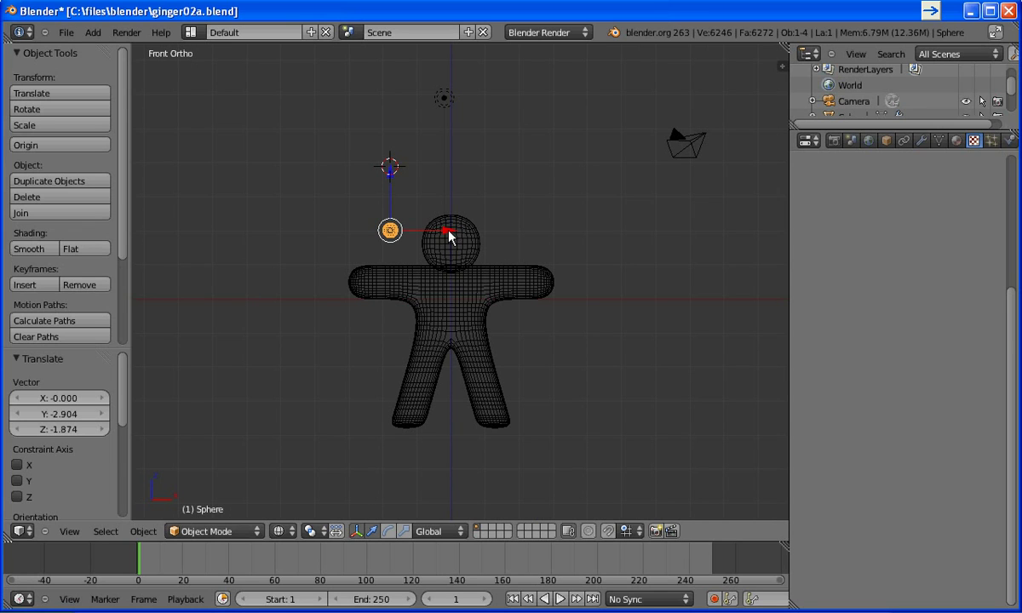
pyautogui.press('g')
pyautogui.press('x')
pyautogui.click(504, 235)
pyautogui.scroll(5, 540, 228)
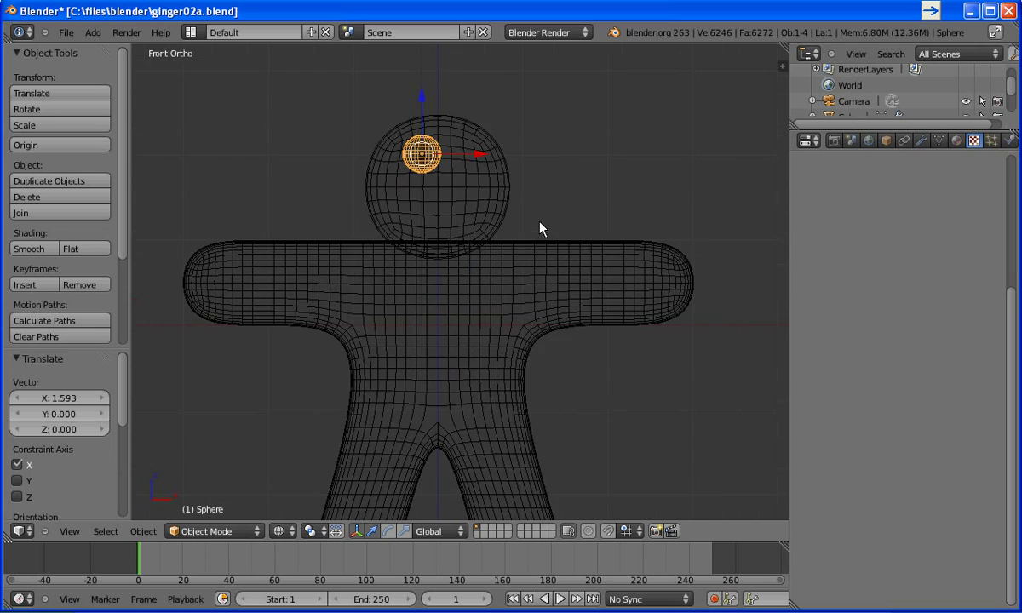
pyautogui.scroll(2, 540, 228)
pyautogui.keyDown('shift'); pyautogui.moveTo(553, 119); pyautogui.dragTo(557, 224, button='middle'); pyautogui.keyUp('shift')
pyautogui.scroll(2, 566, 262)
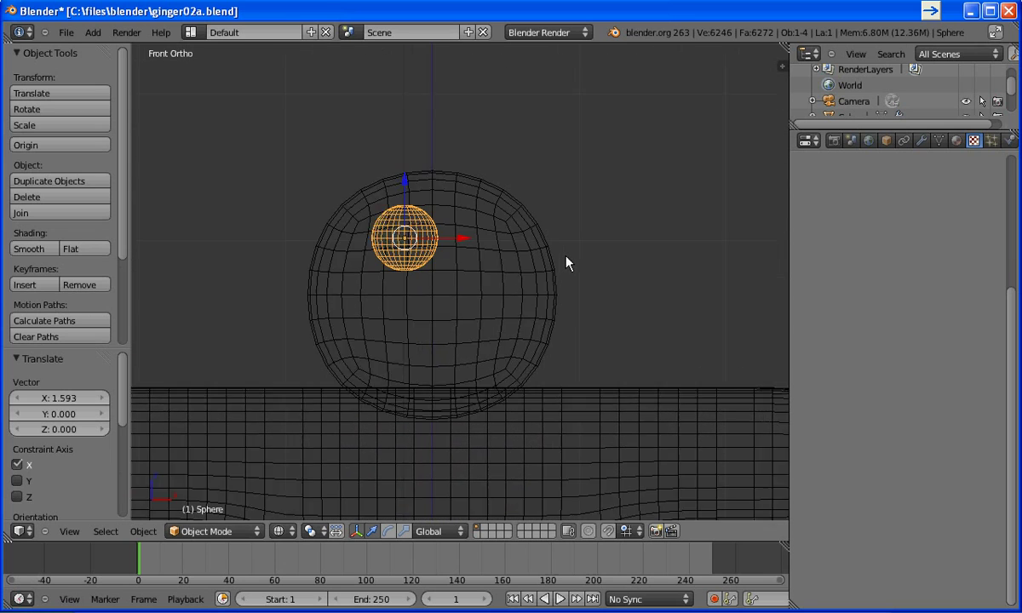
# - Shrink the sphere to about 0.6 and settle it on the head's upper left as an eye
pyautogui.press('s')
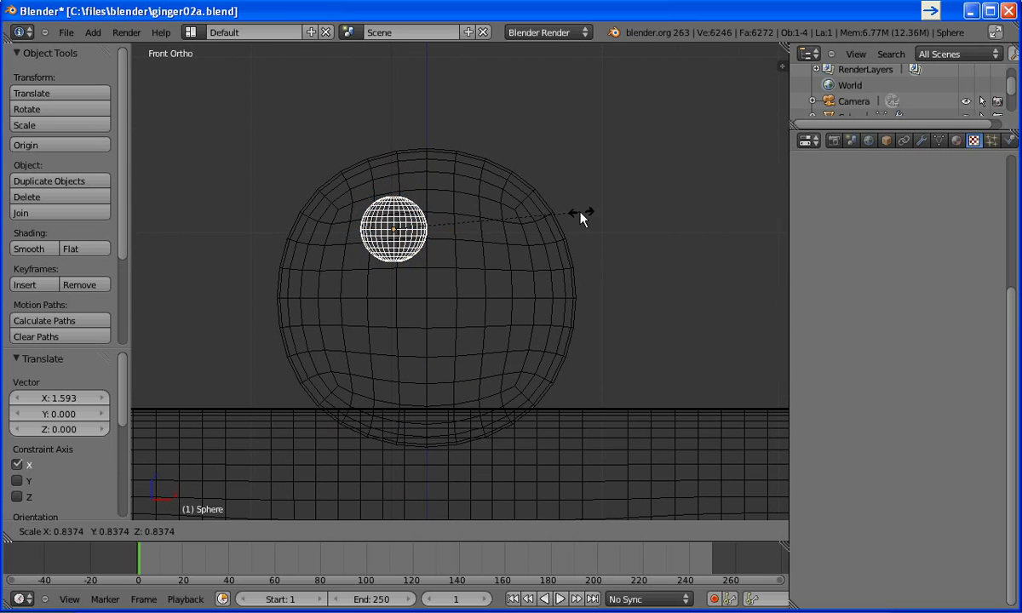
pyautogui.click(527, 218)
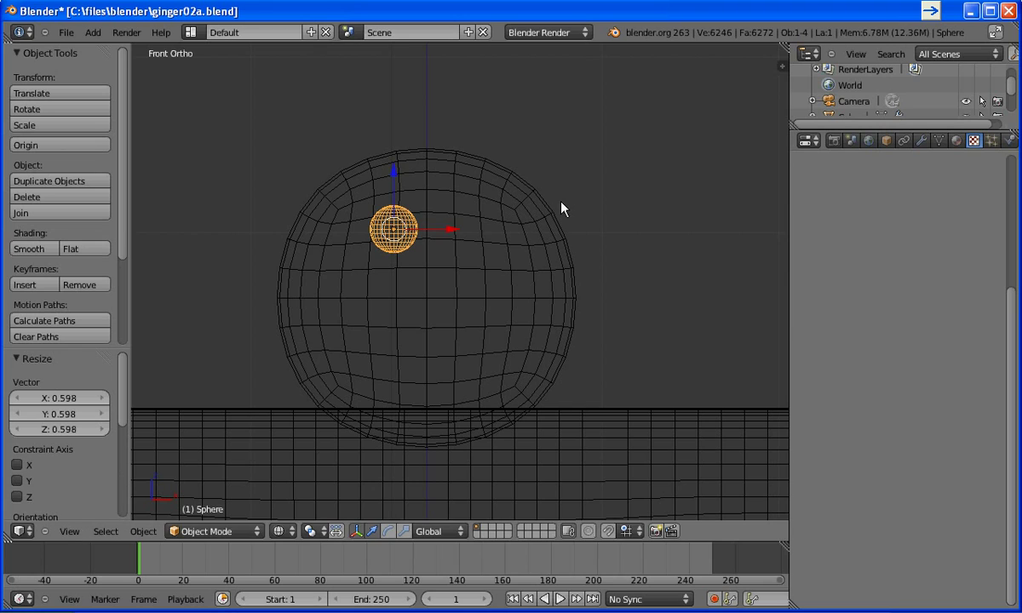
pyautogui.press('g')
pyautogui.click(539, 234)
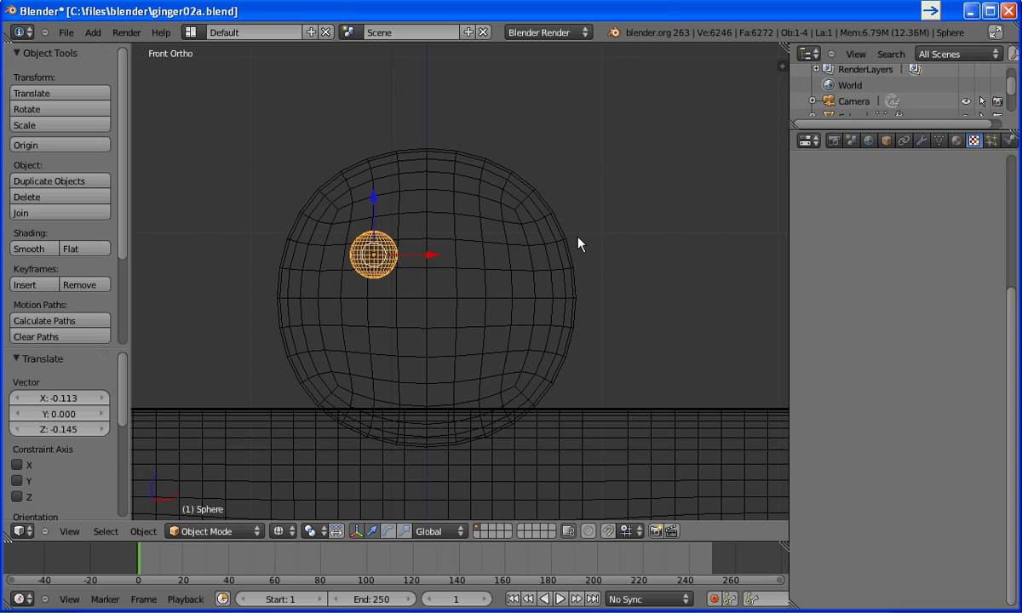
pyautogui.hotkey('shift', 'd')
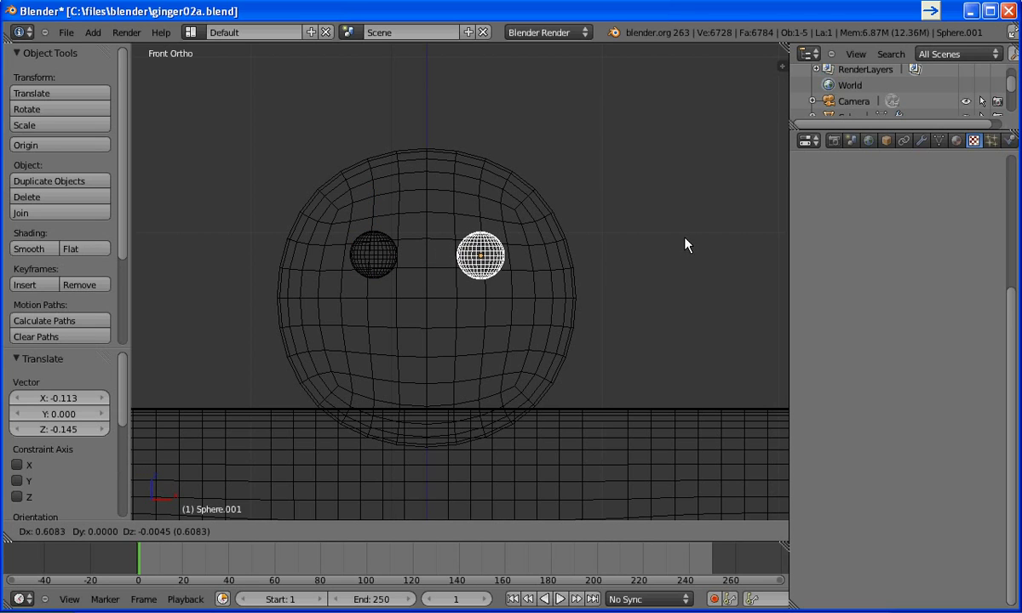
pyautogui.click(683, 244)
# - Undo the duplicate eye, then give the sphere Material.001 with a dark red-brown diffuse colour (R 0.157)
pyautogui.hotkey('ctrl', 'z')
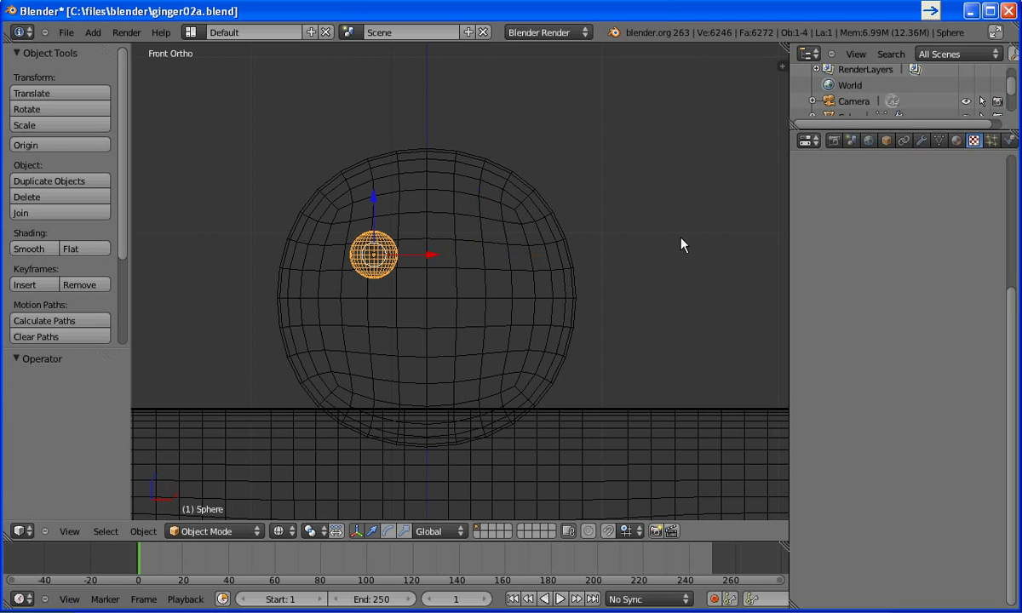
pyautogui.click(954, 141)
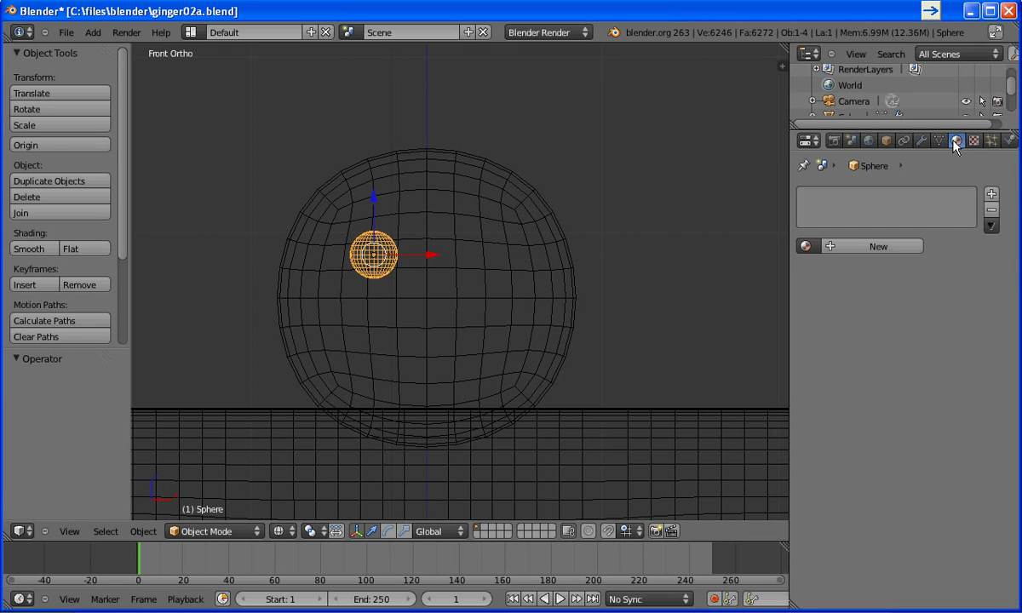
pyautogui.click(856, 246)
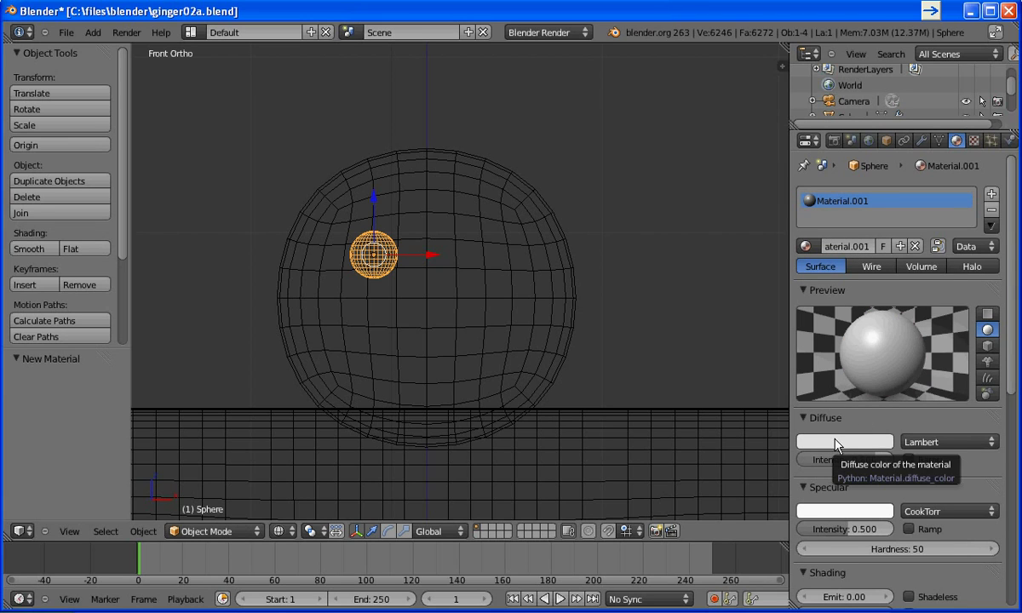
pyautogui.click(834, 444)
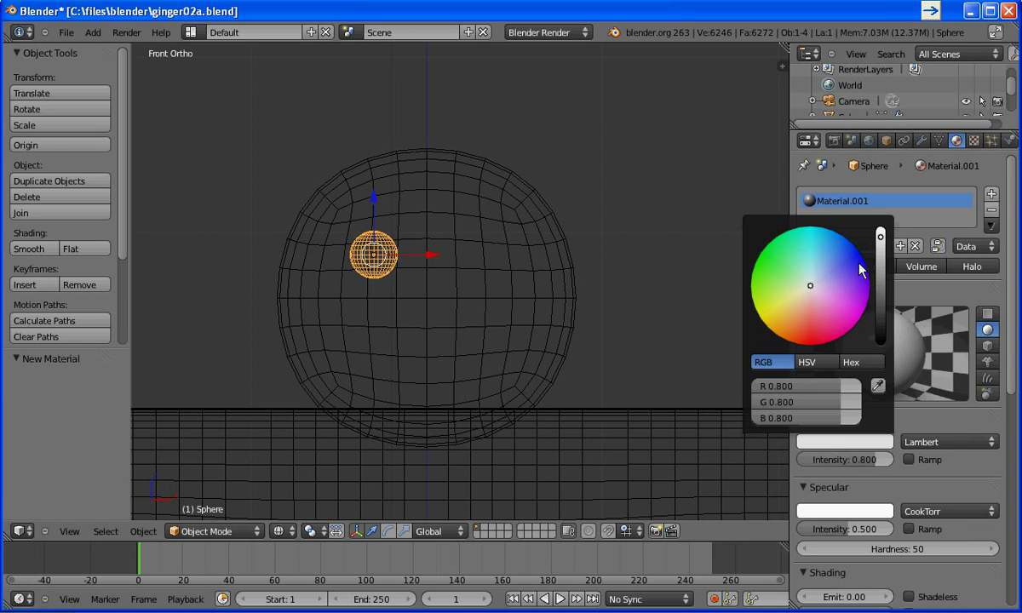
pyautogui.scroll(-8, 824, 285)
pyautogui.scroll(3, 817, 286)
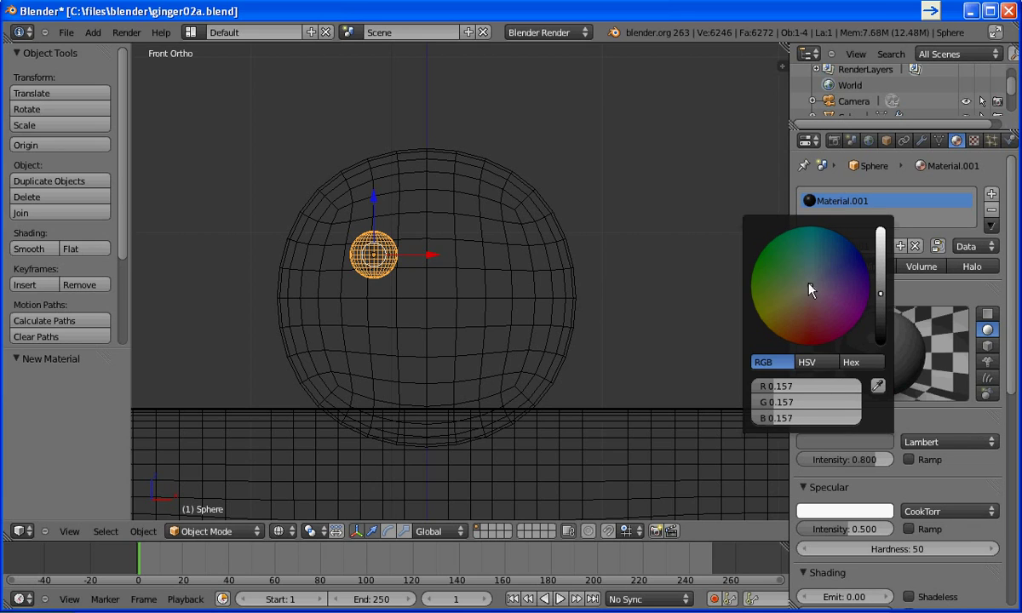
pyautogui.moveTo(811, 290); pyautogui.dragTo(809, 346)
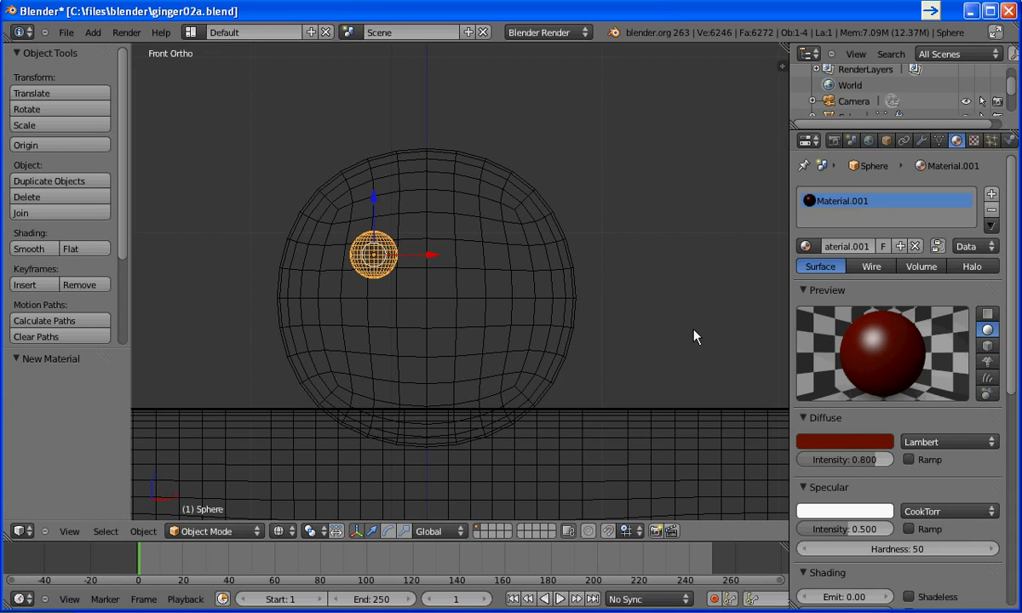
# - Move the eye 0.562 along Y onto the front of the head and set smooth shading
pyautogui.press('KP_3')
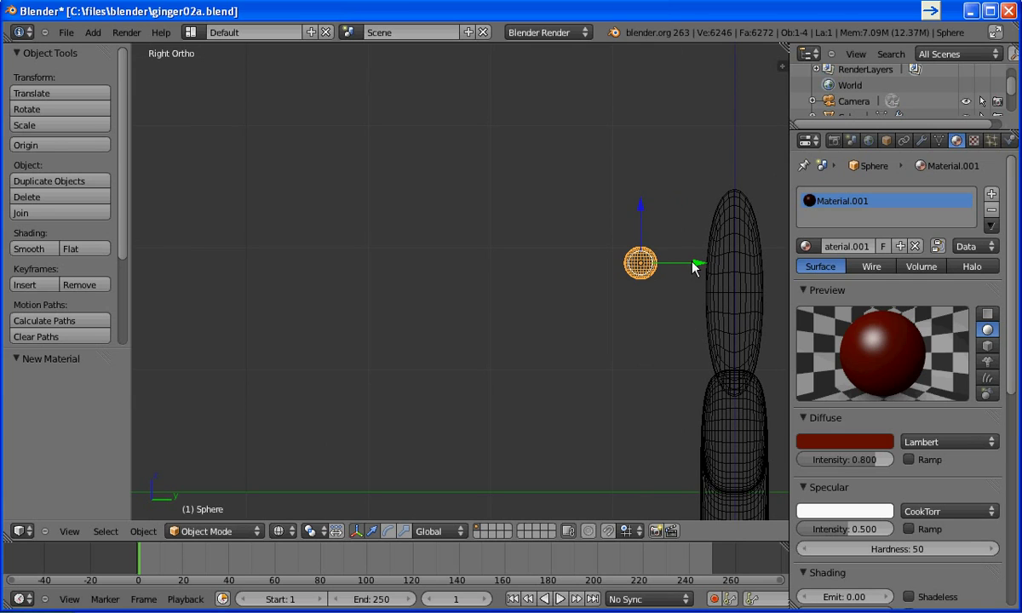
pyautogui.moveTo(694, 267); pyautogui.dragTo(764, 266)
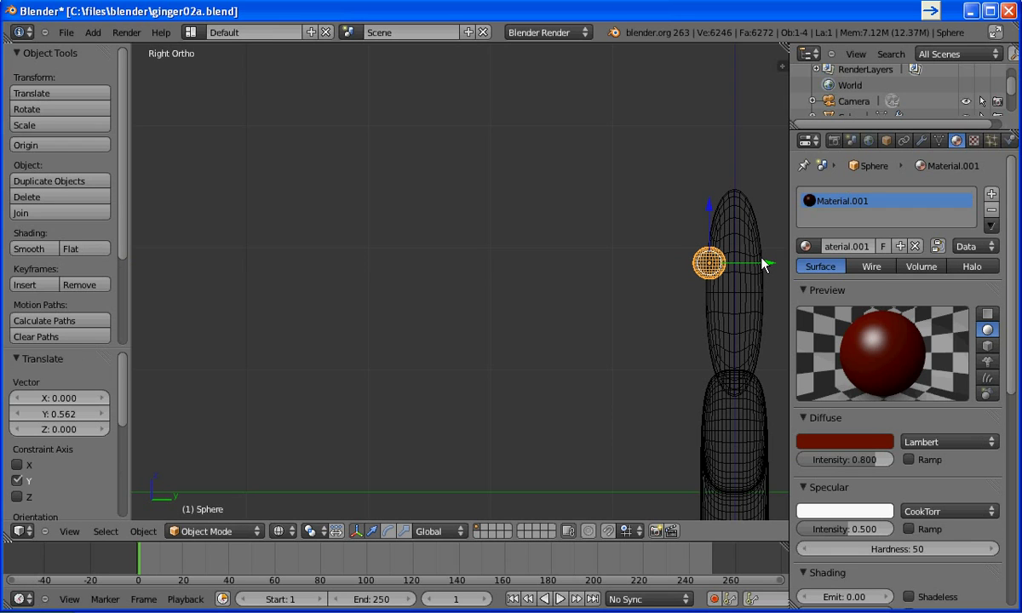
pyautogui.press('KP_7')
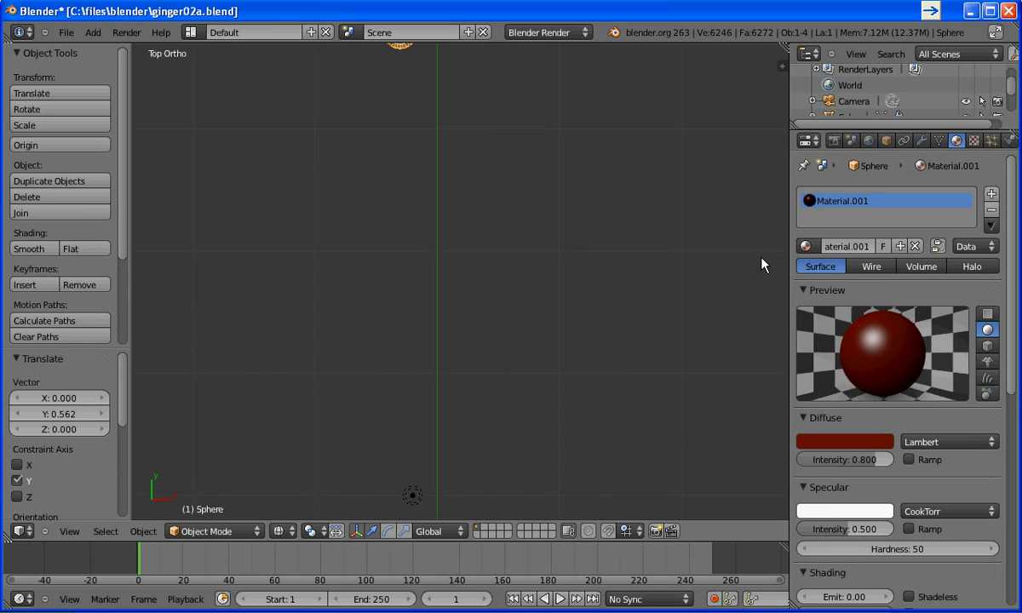
pyautogui.press('KP_1')
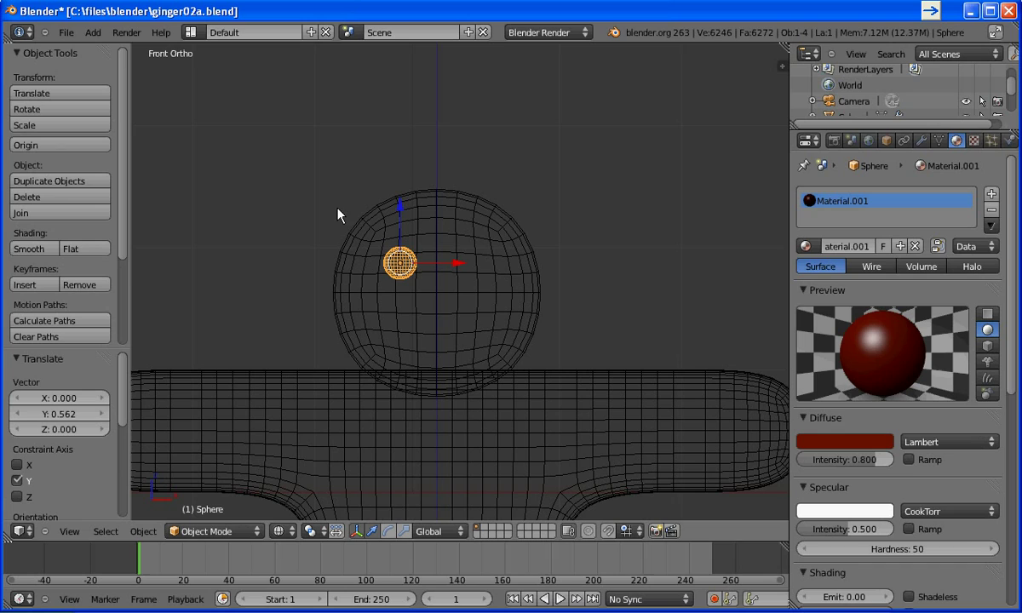
pyautogui.click(28, 249)
# - Render to check the eye, duplicate it 0.608 along X as the right eye, and render again
pyautogui.press('F12')
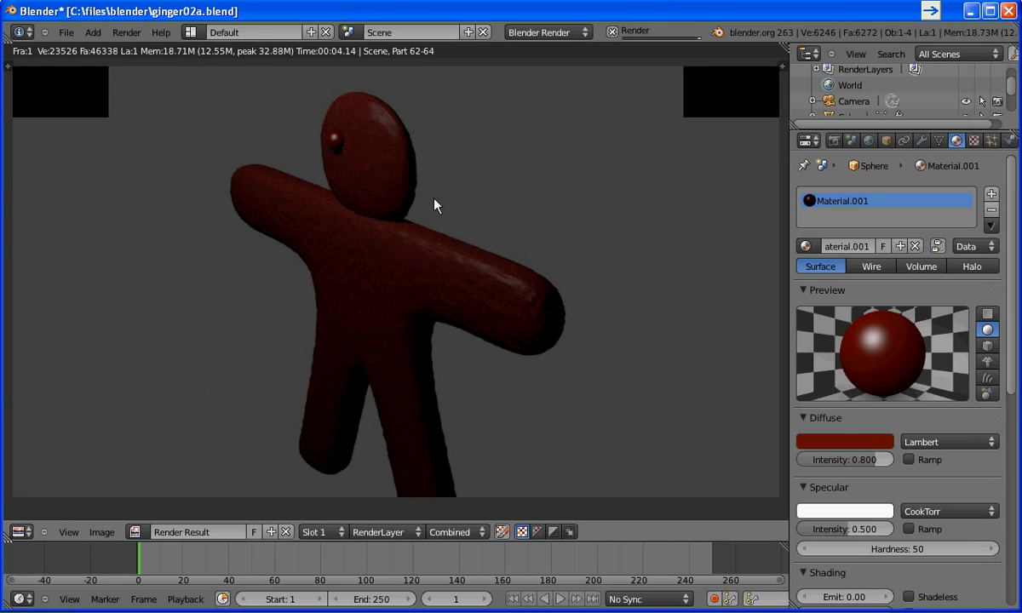
pyautogui.press('Escape')
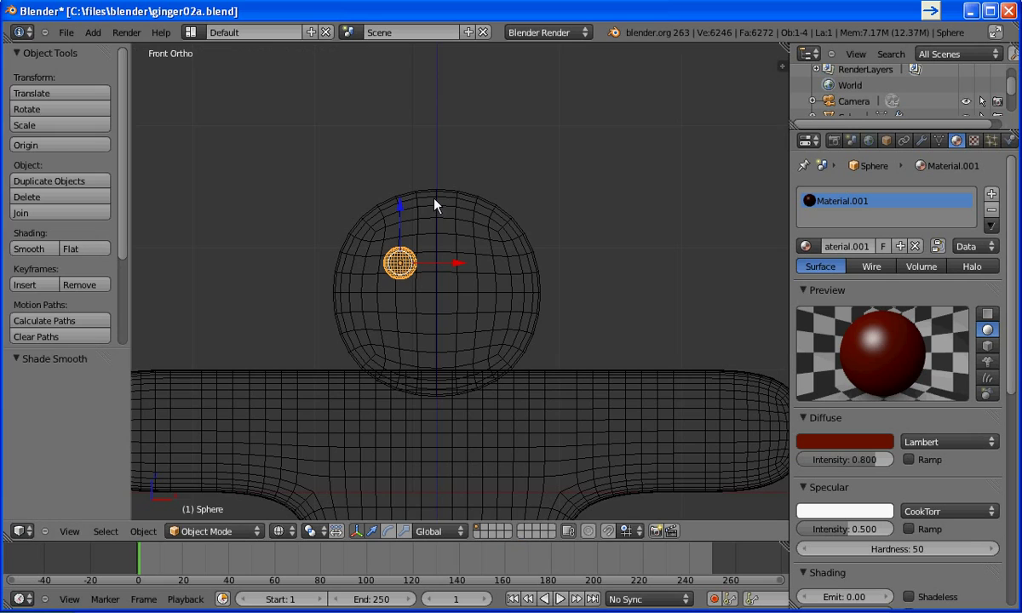
pyautogui.hotkey('shift', 'd')
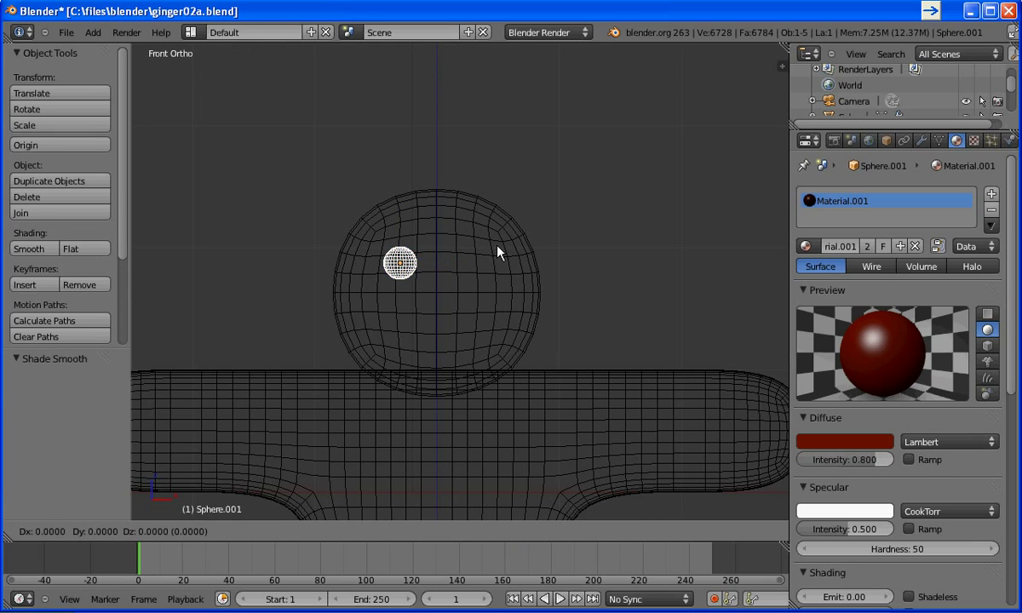
pyautogui.click(572, 246)
pyautogui.press('F12')
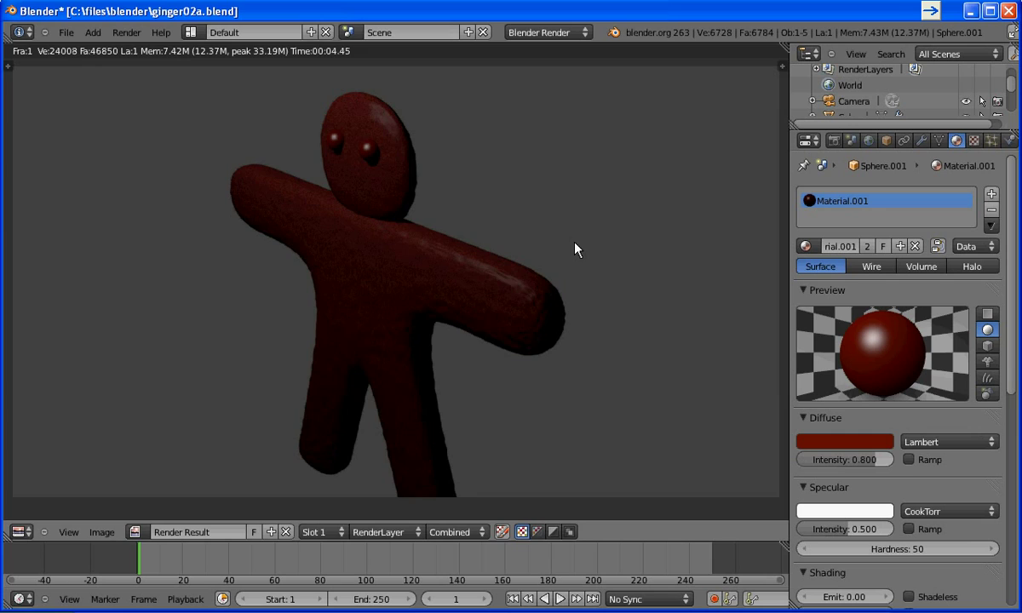
# - Duplicate the eye as a nose at the face centre, scaled to 0.747
pyautogui.press('Escape')
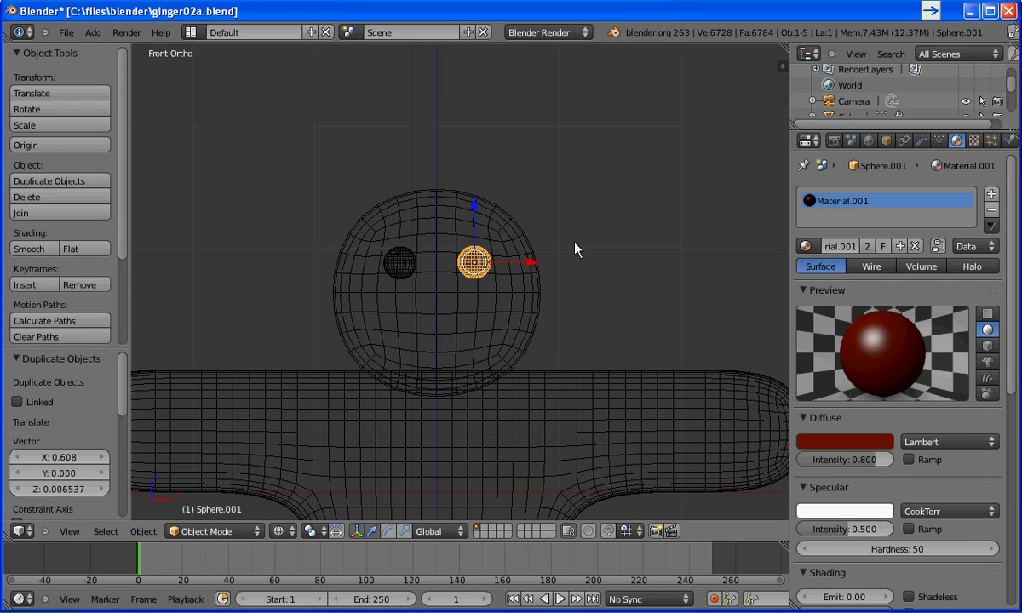
pyautogui.hotkey('shift', 'd')
pyautogui.click(538, 278)
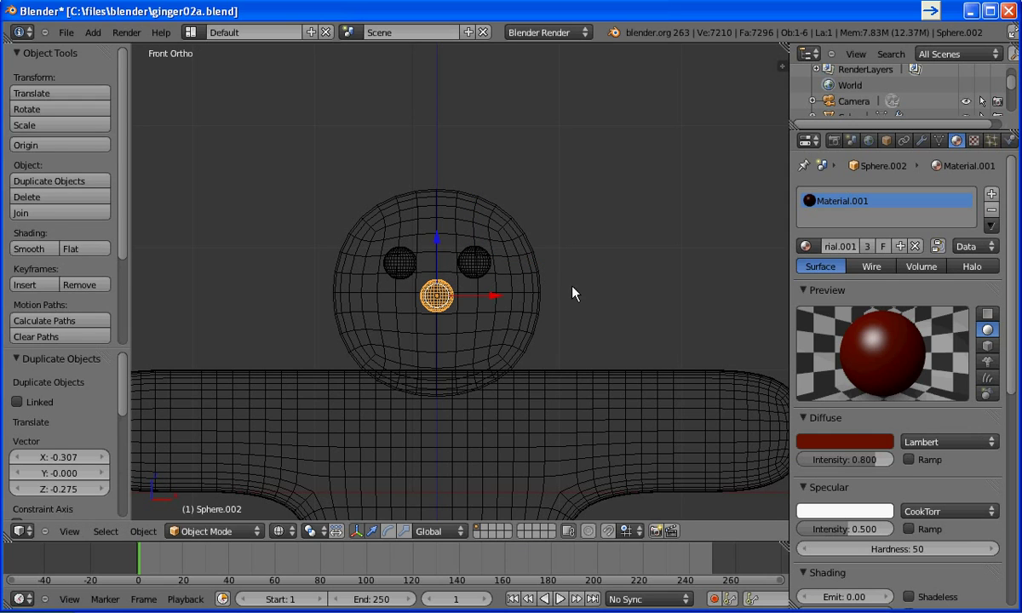
pyautogui.press('s')
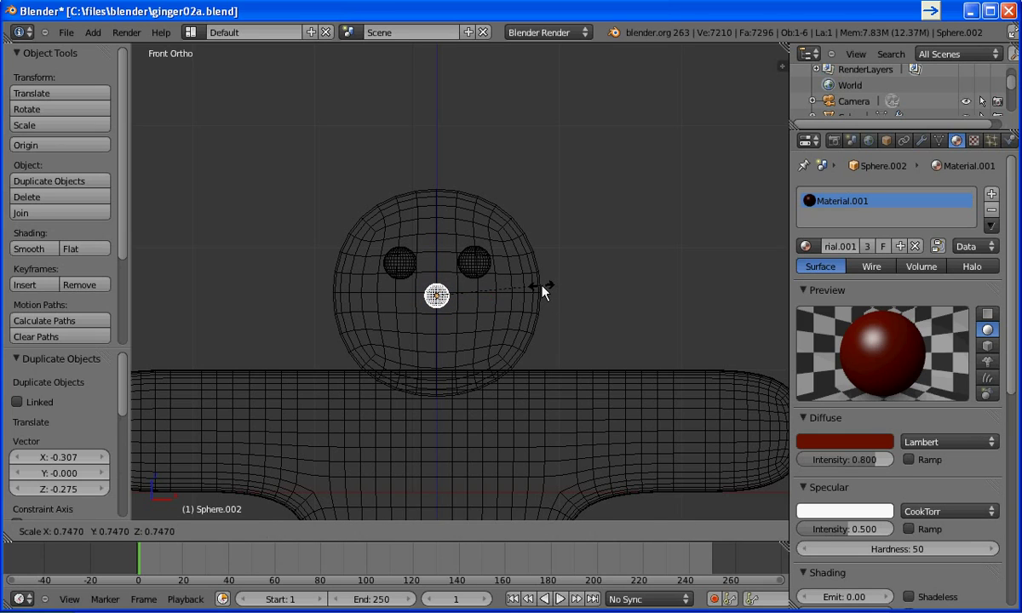
pyautogui.click(543, 292)
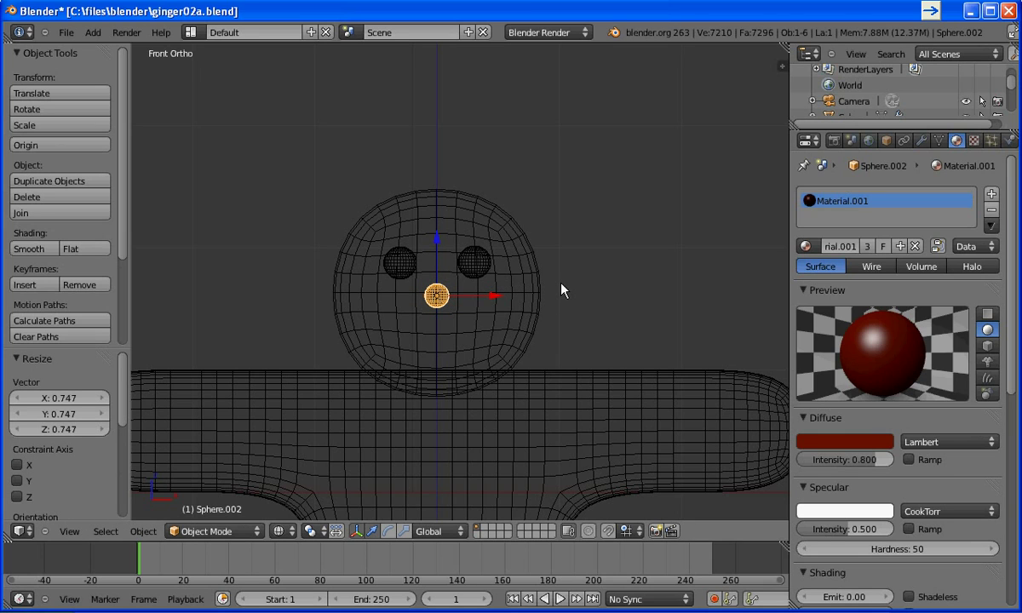
# - Build a smile of five duplicated spheres curving below the nose, the first scaled to 0.808
pyautogui.hotkey('shift', 'd')
pyautogui.click(504, 318)
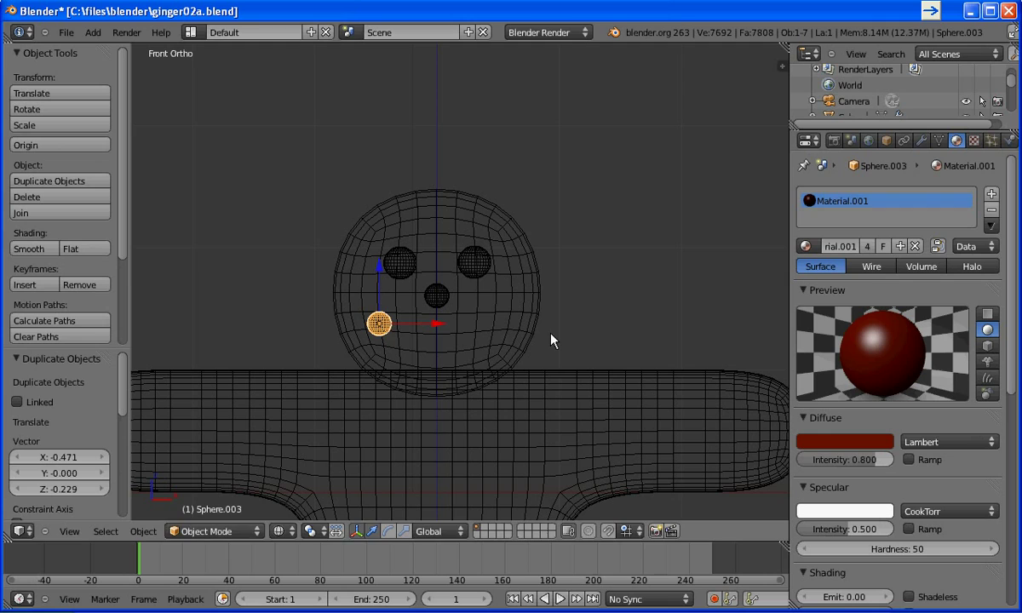
pyautogui.press('s')
pyautogui.click(519, 336)
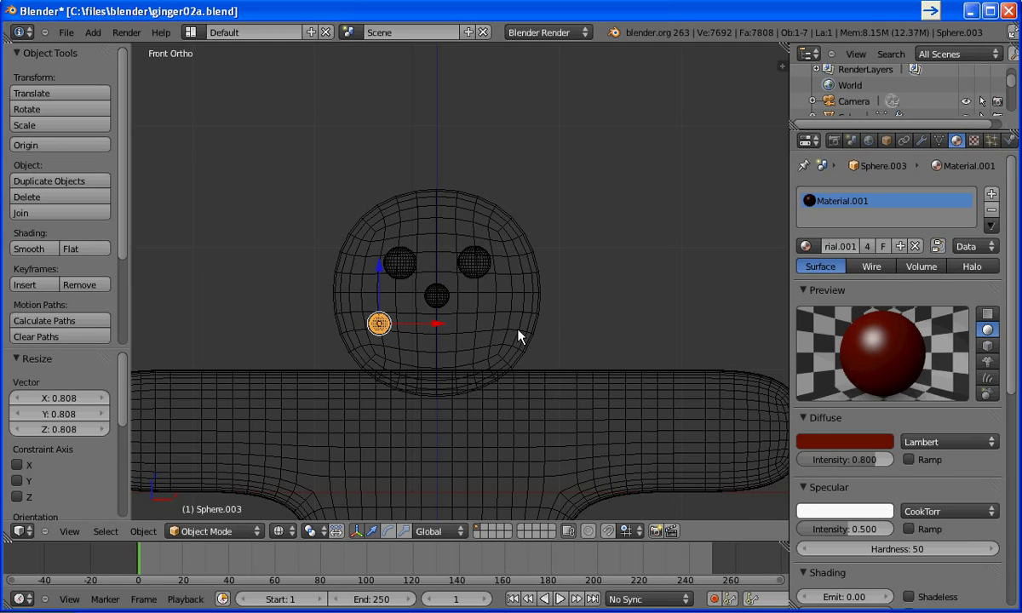
pyautogui.hotkey('shift', 'd')
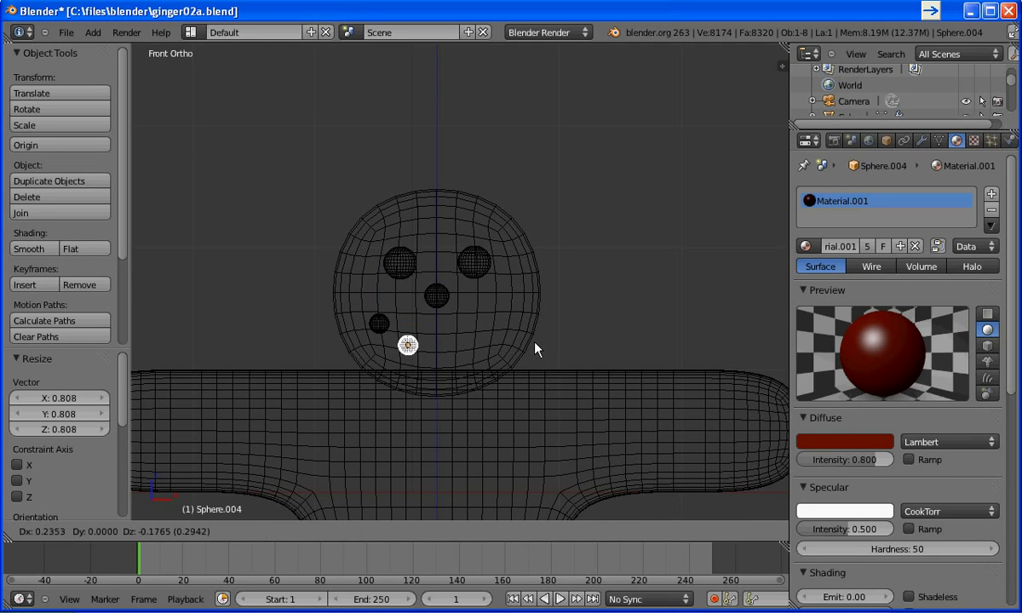
pyautogui.click(536, 347)
pyautogui.hotkey('shift', 'd')
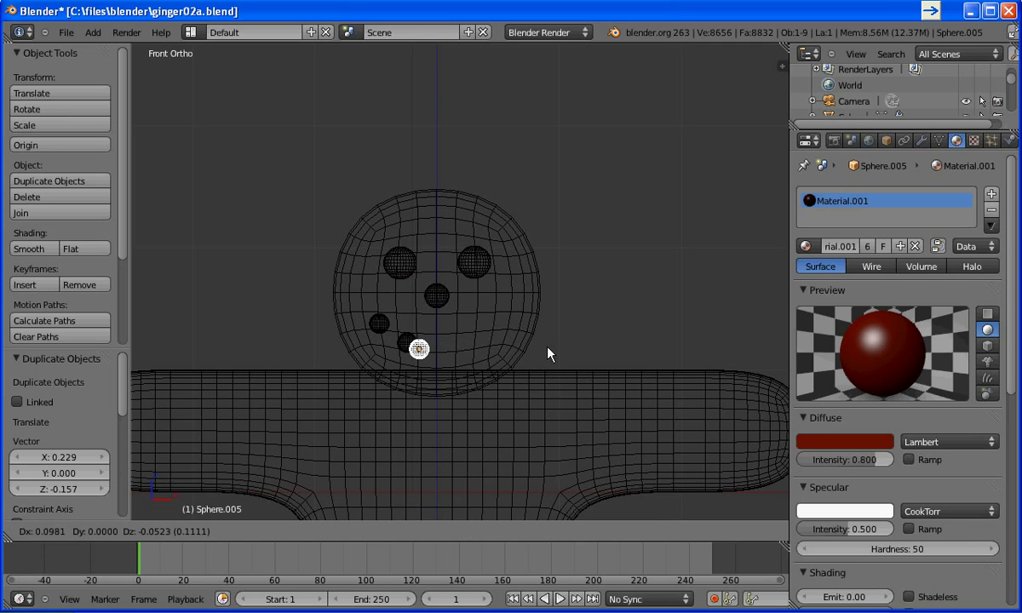
pyautogui.click(567, 356)
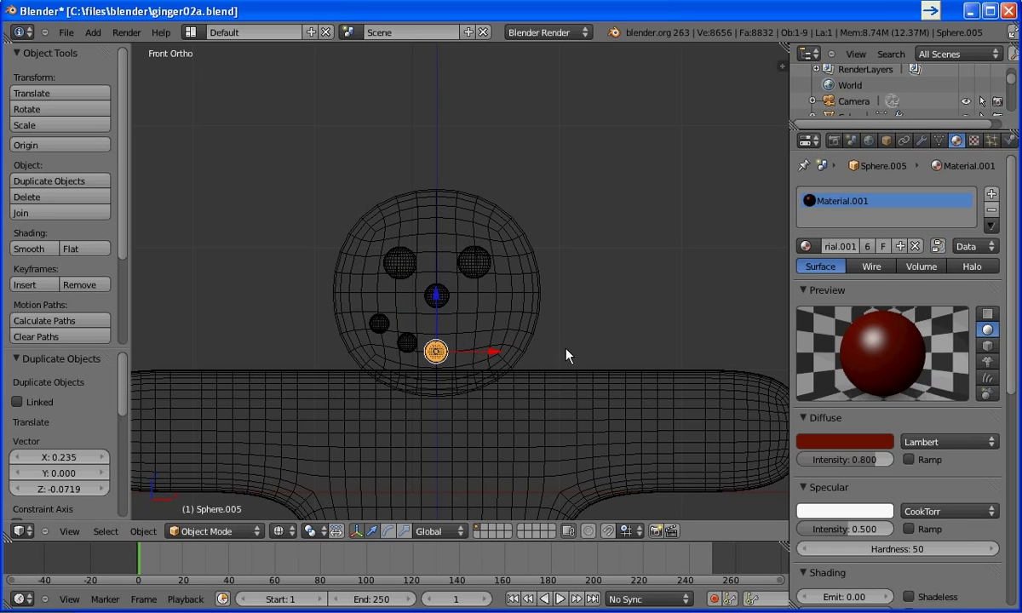
pyautogui.hotkey('shift', 'd')
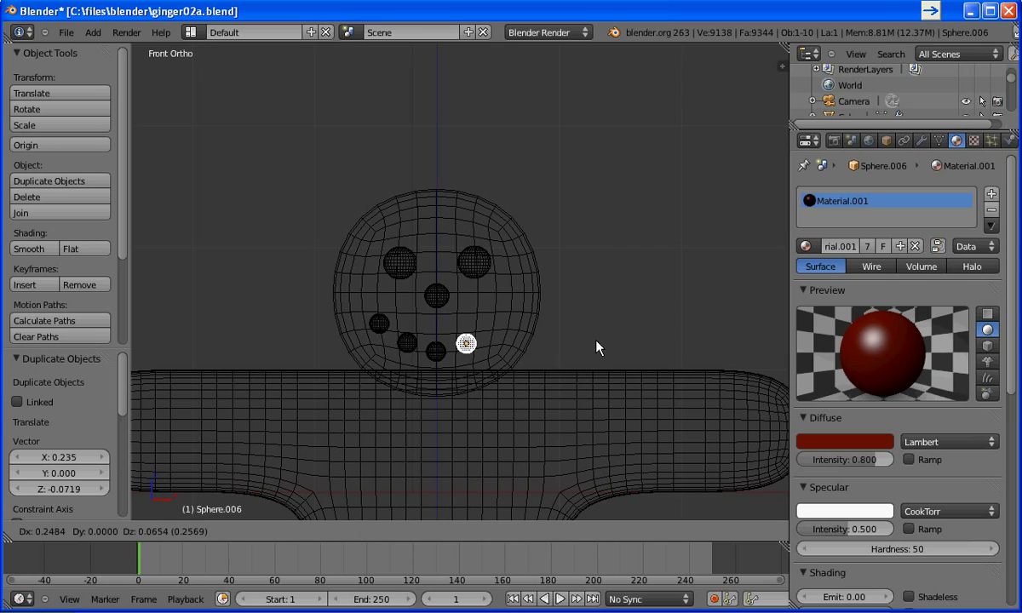
pyautogui.click(596, 348)
pyautogui.hotkey('shift', 'd')
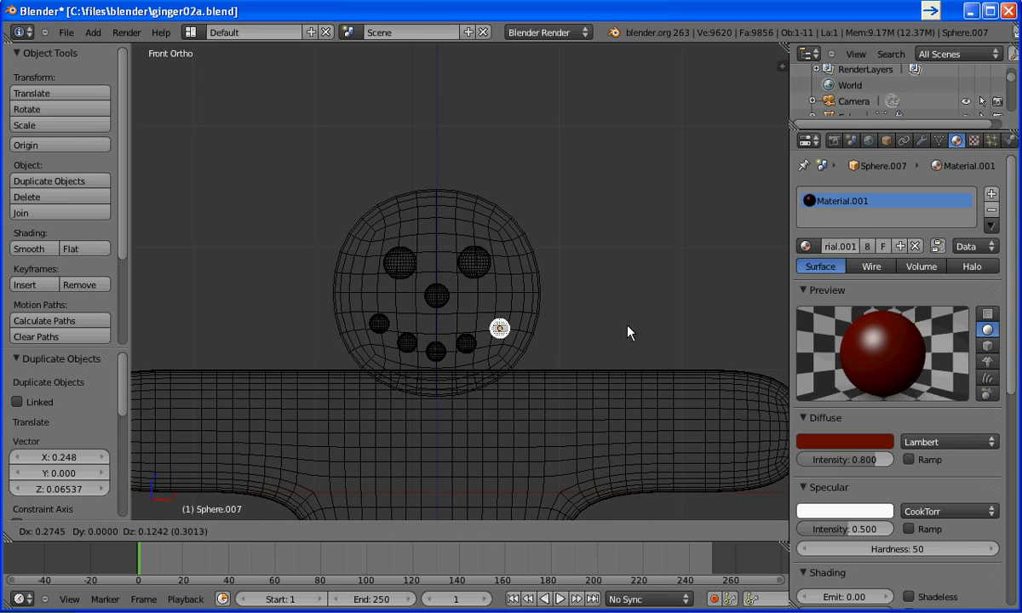
pyautogui.click(624, 331)
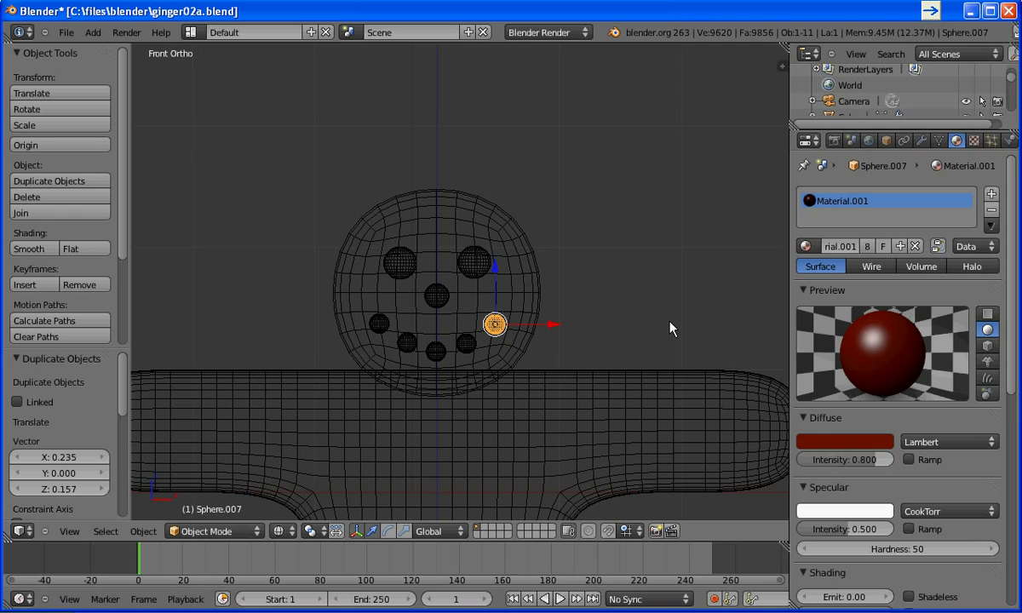
pyautogui.press('F12')
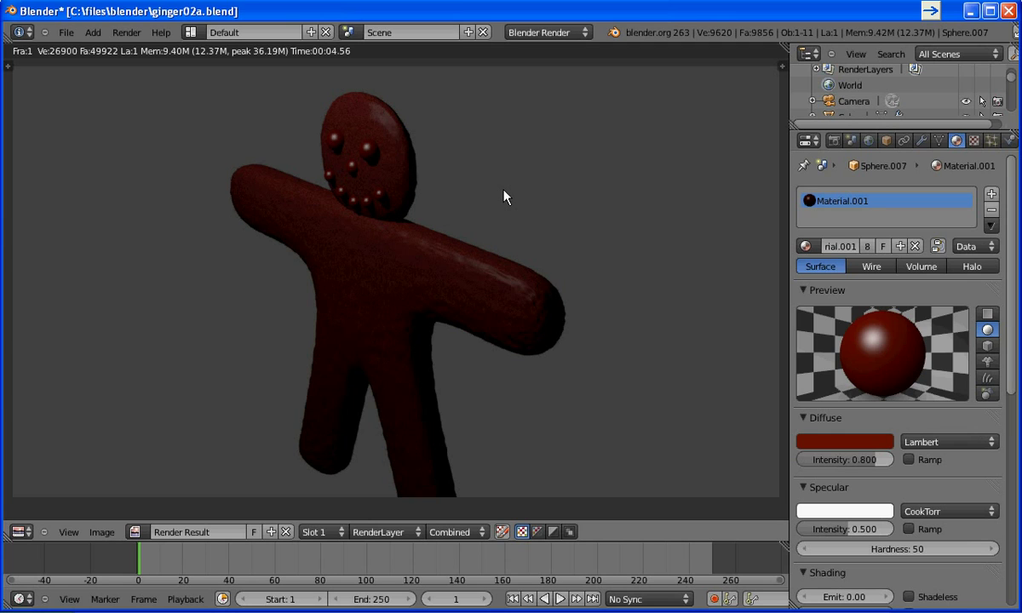
# - Duplicate a smile sphere onto the middle of the body and enlarge it to 3.233 as a button
pyautogui.press('Escape')
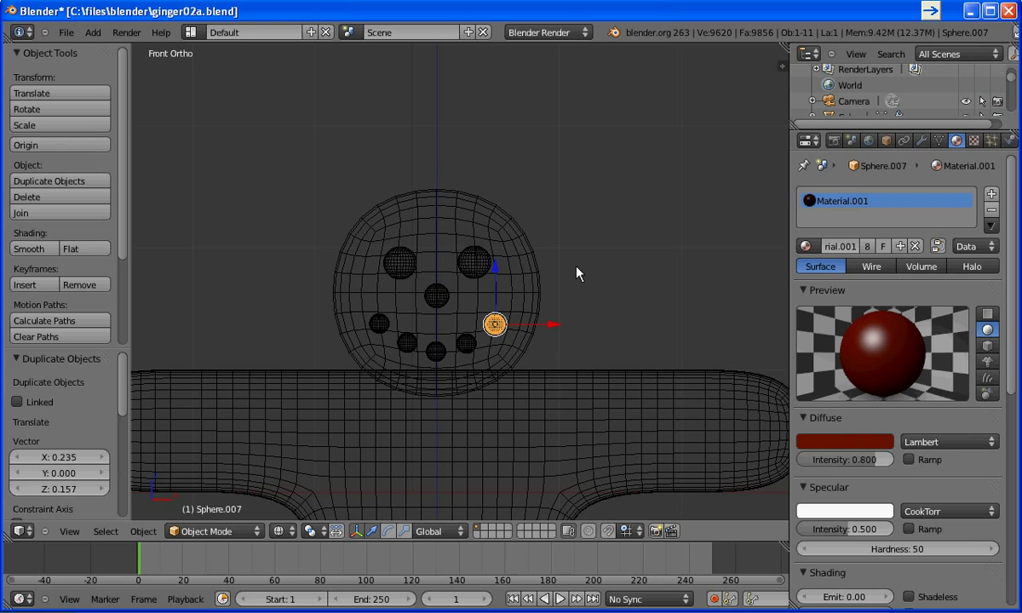
pyautogui.hotkey('shift', 'd')
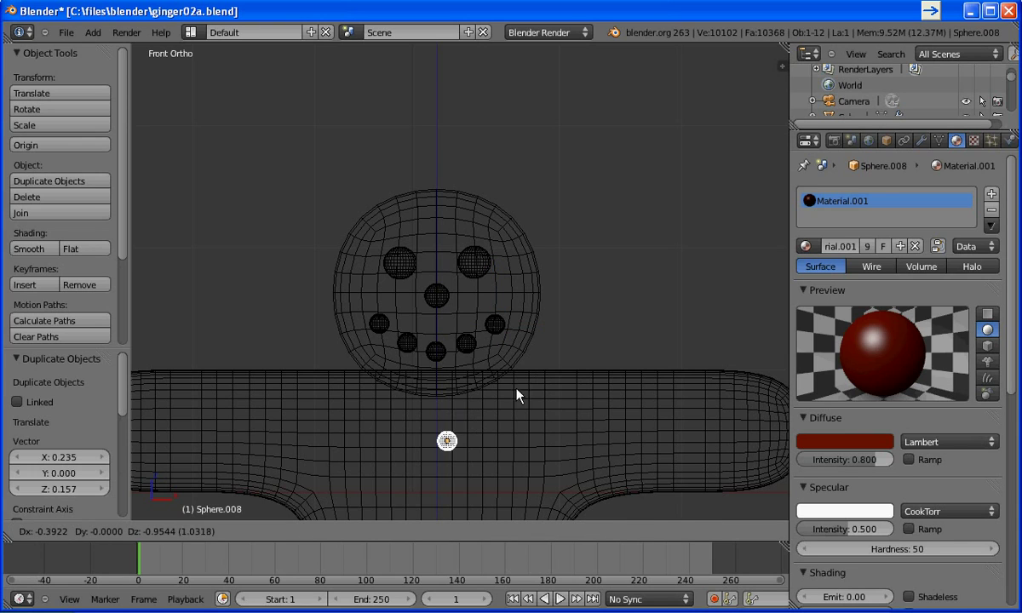
pyautogui.click(508, 396)
pyautogui.scroll(-4, 505, 391)
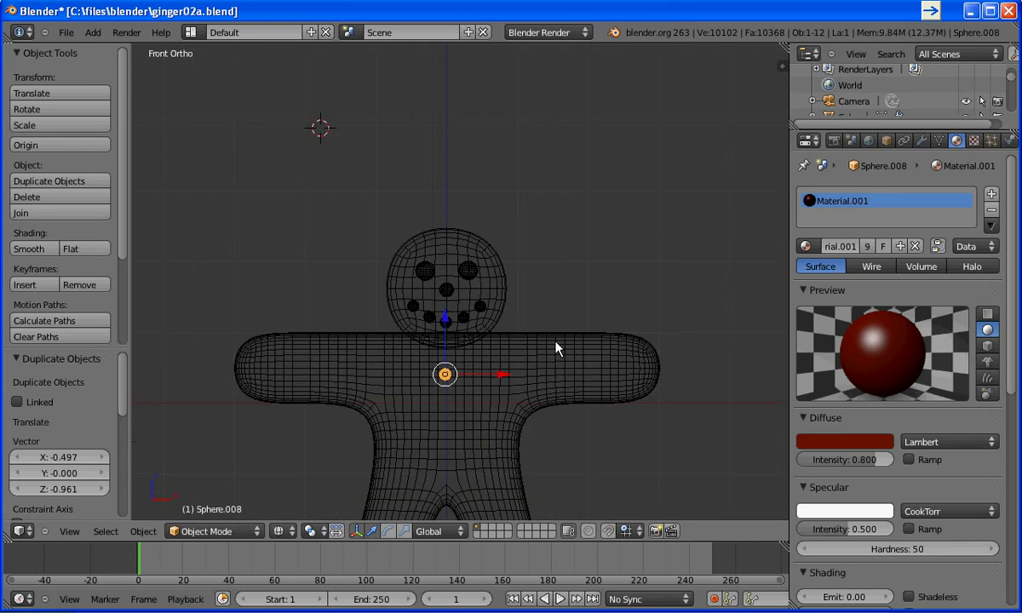
pyautogui.press('s')
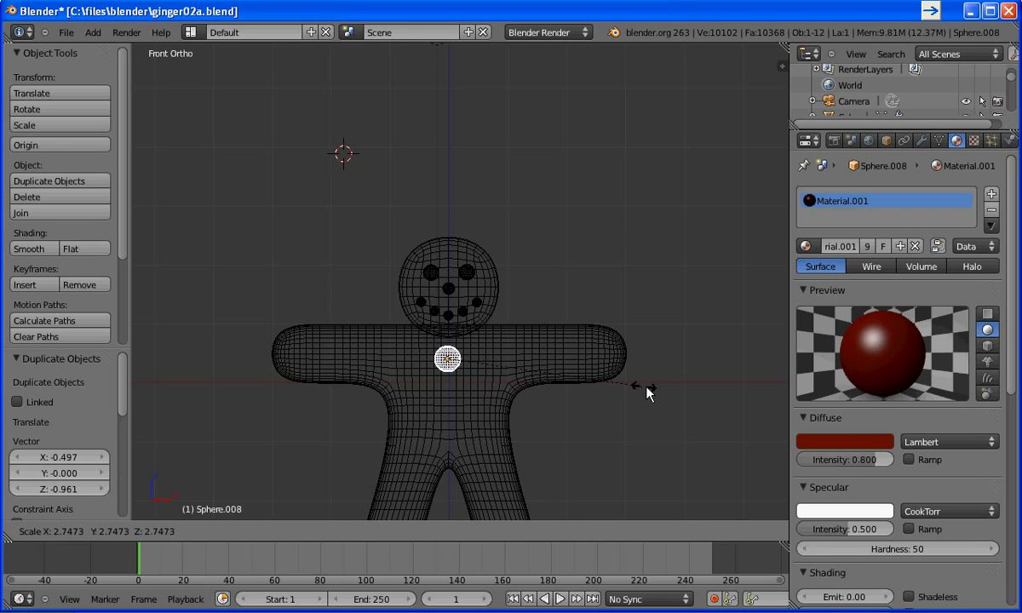
pyautogui.click(678, 412)
pyautogui.press('KP_7')
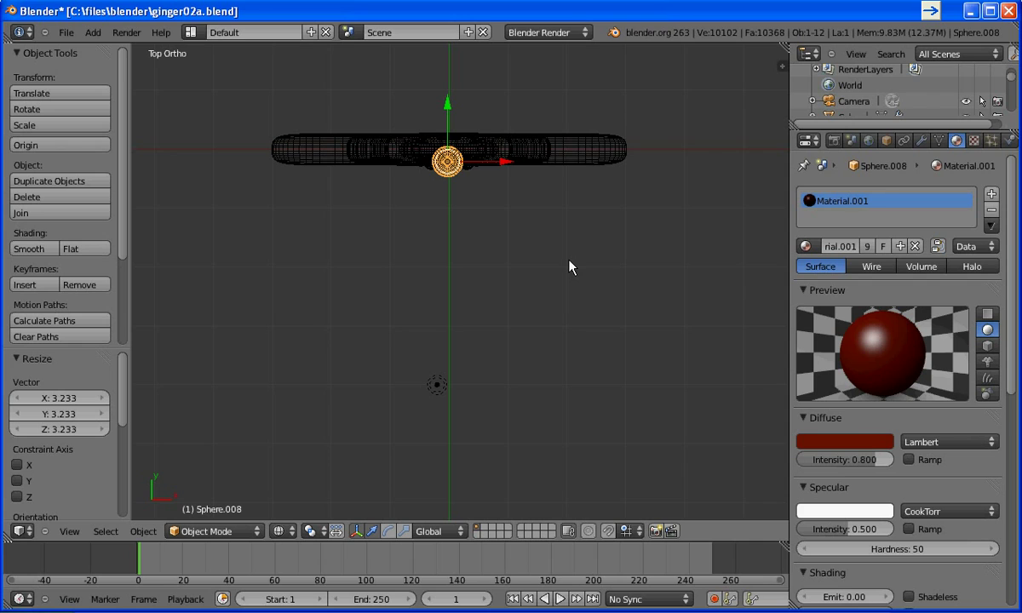
# - In local view, flatten the button sphere to 0.301 along Y, then restore the full scene
pyautogui.press('KP_Divide')
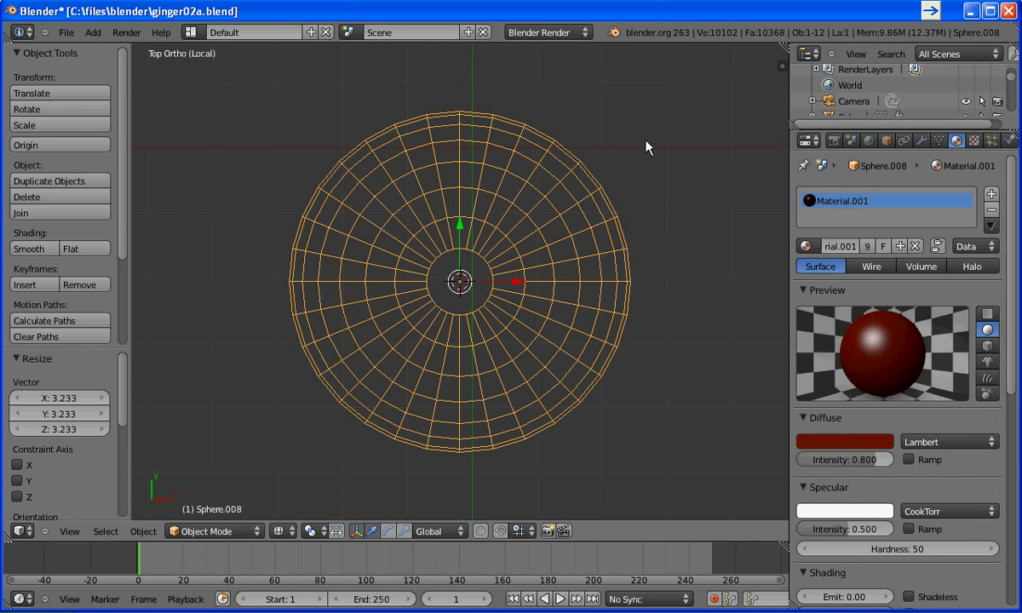
pyautogui.press('s')
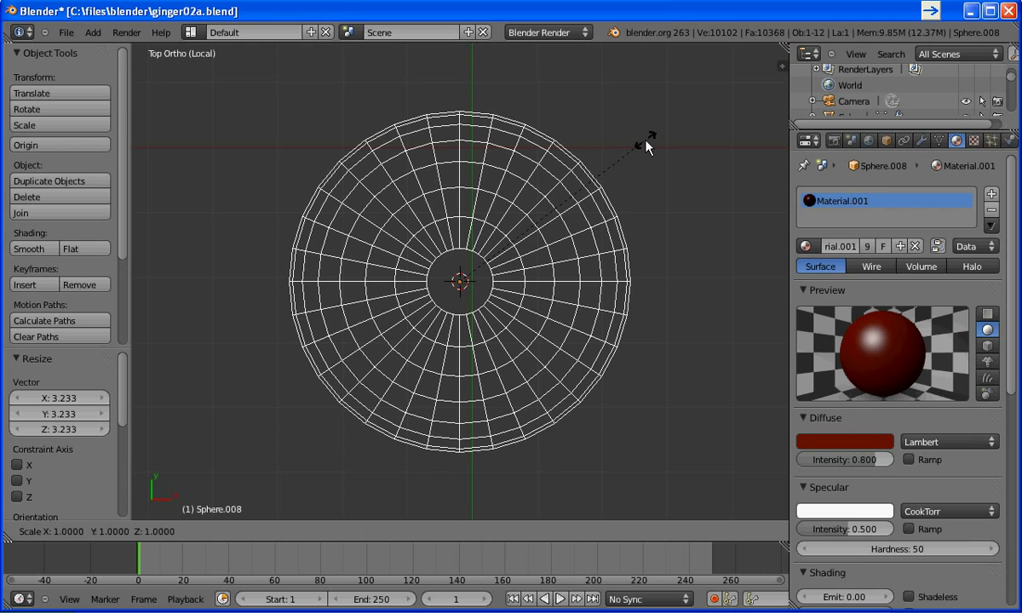
pyautogui.press('y')
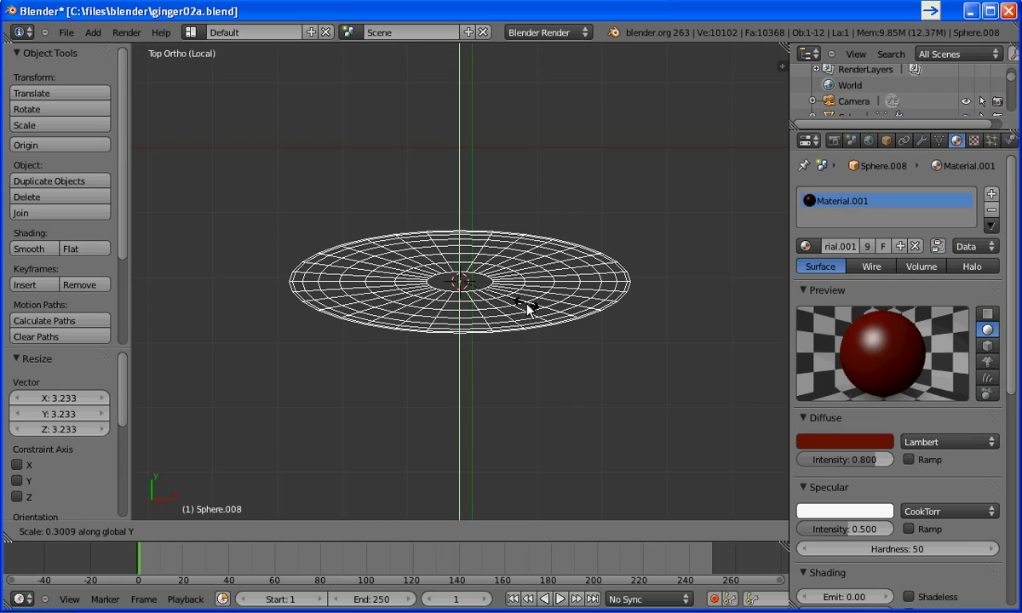
pyautogui.click(527, 306)
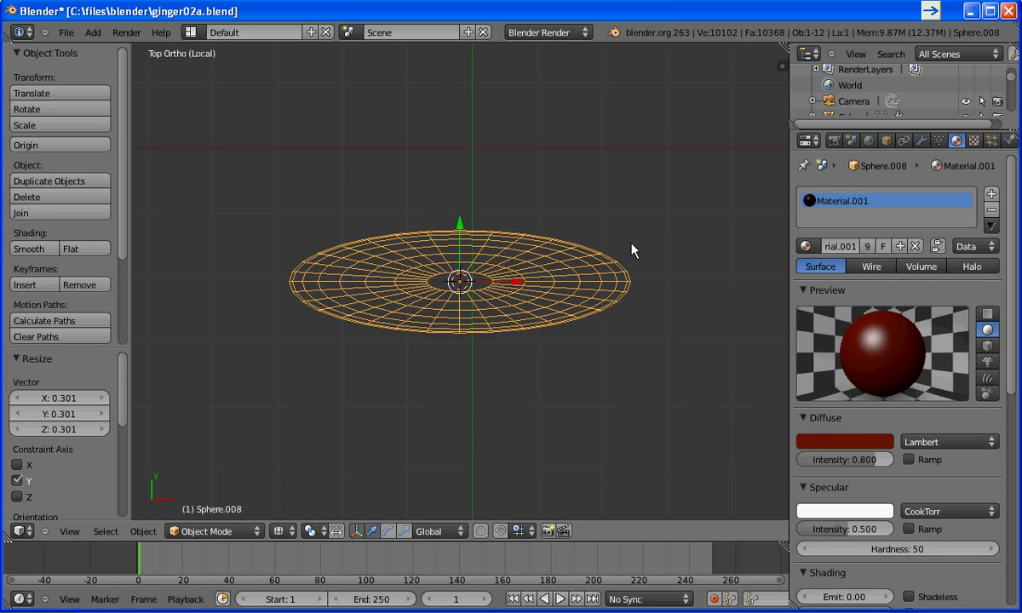
pyautogui.press('KP_Divide')
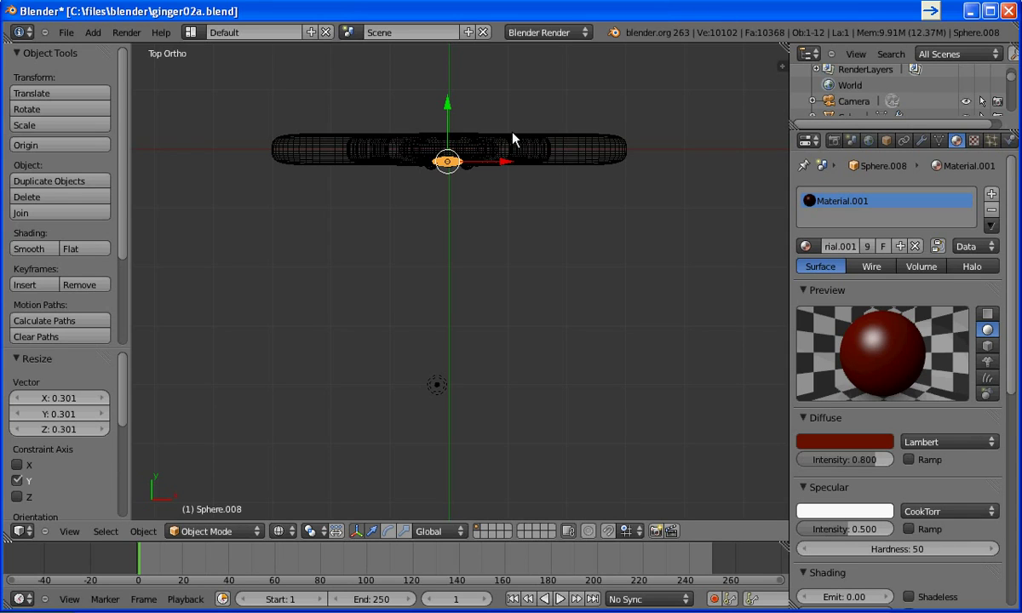
# - Slide the flat disc along Y against the chest, checking from the Right view, then return to Front view
pyautogui.moveTo(450, 101); pyautogui.dragTo(445, 111)
pyautogui.press('KP_3')
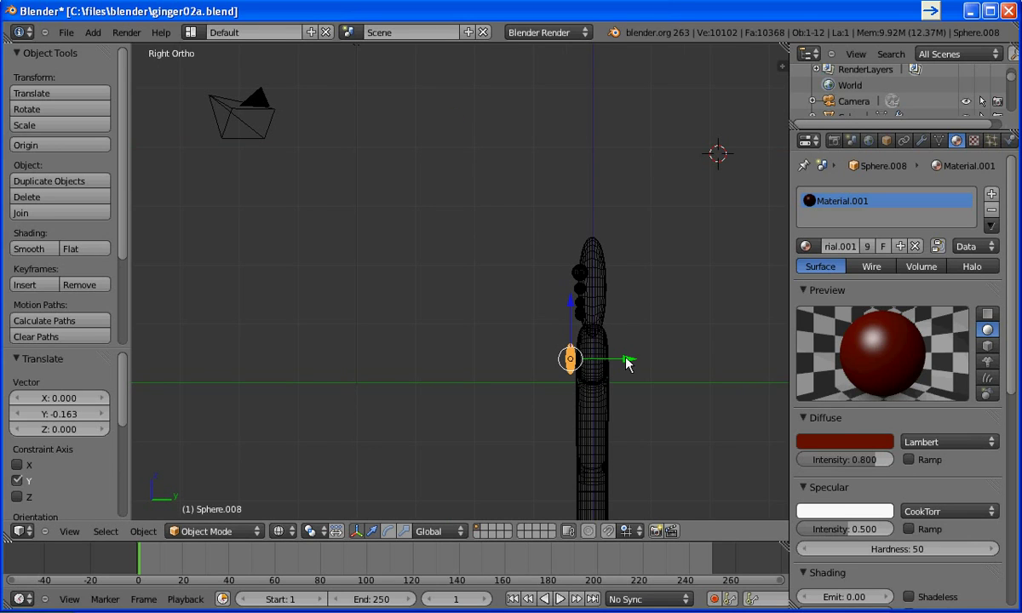
pyautogui.moveTo(628, 358); pyautogui.dragTo(631, 364)
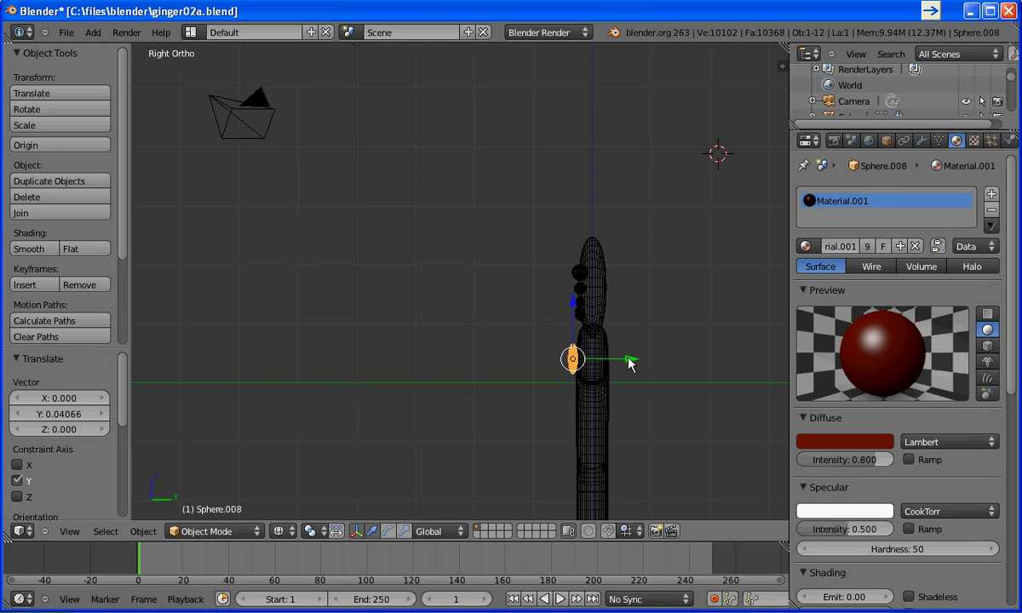
pyautogui.press('KP_1')
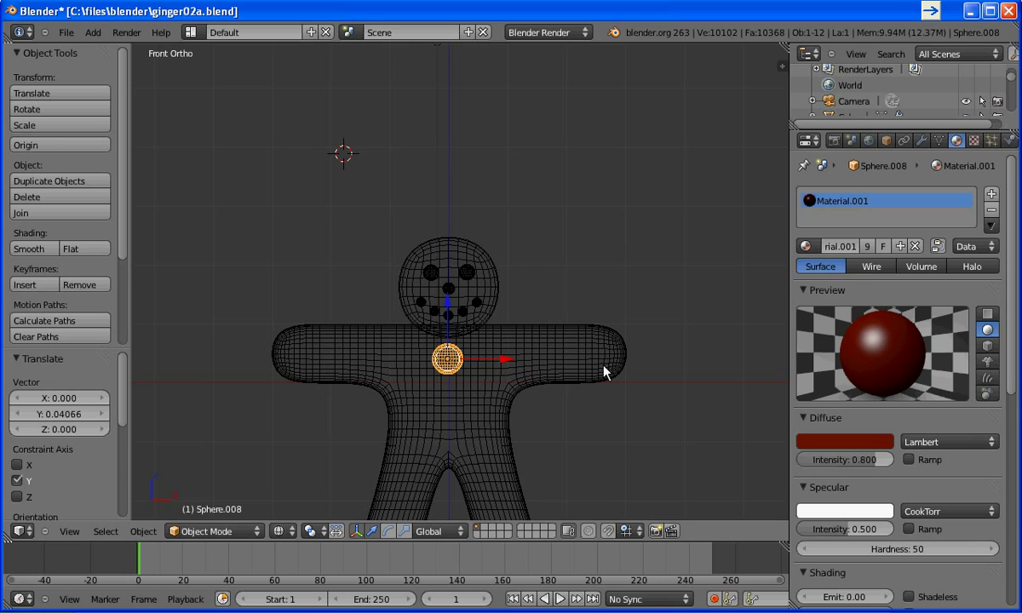
# - Shrink the button to 0.825, nudge it 0.03813 along X, and render the scene
pyautogui.press('s')
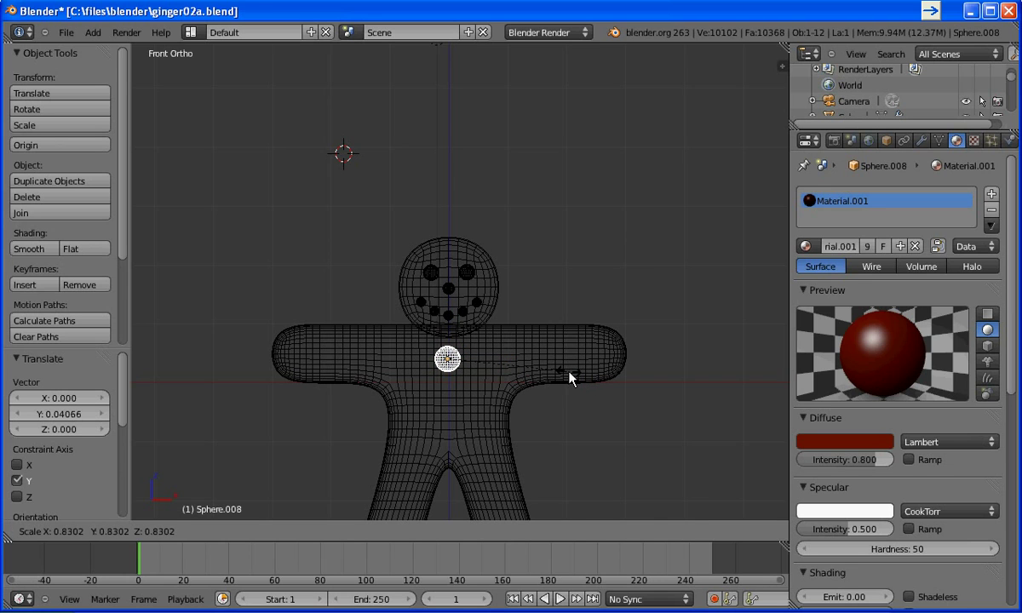
pyautogui.click(569, 375)
pyautogui.scroll(5, 549, 338)
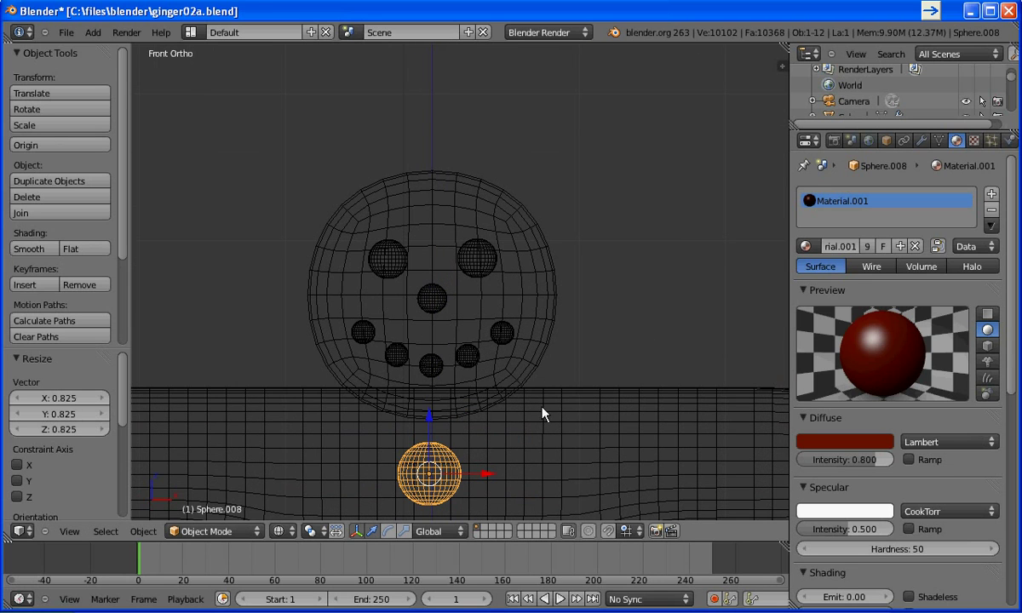
pyautogui.keyDown('shift'); pyautogui.moveTo(541, 407); pyautogui.dragTo(593, 271, button='middle'); pyautogui.keyUp('shift')
pyautogui.press('g')
pyautogui.press('x')
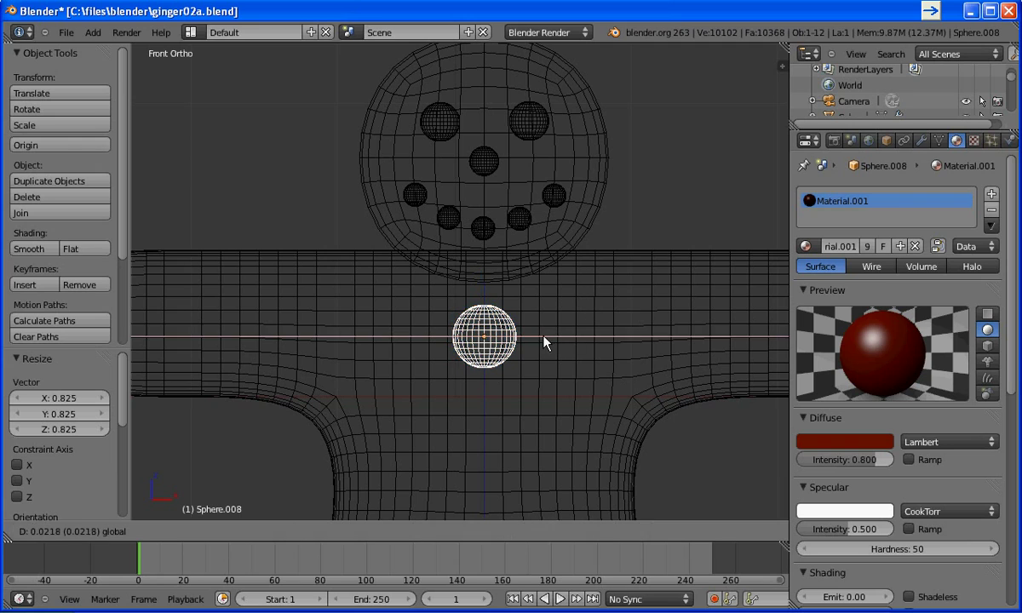
pyautogui.click(567, 349)
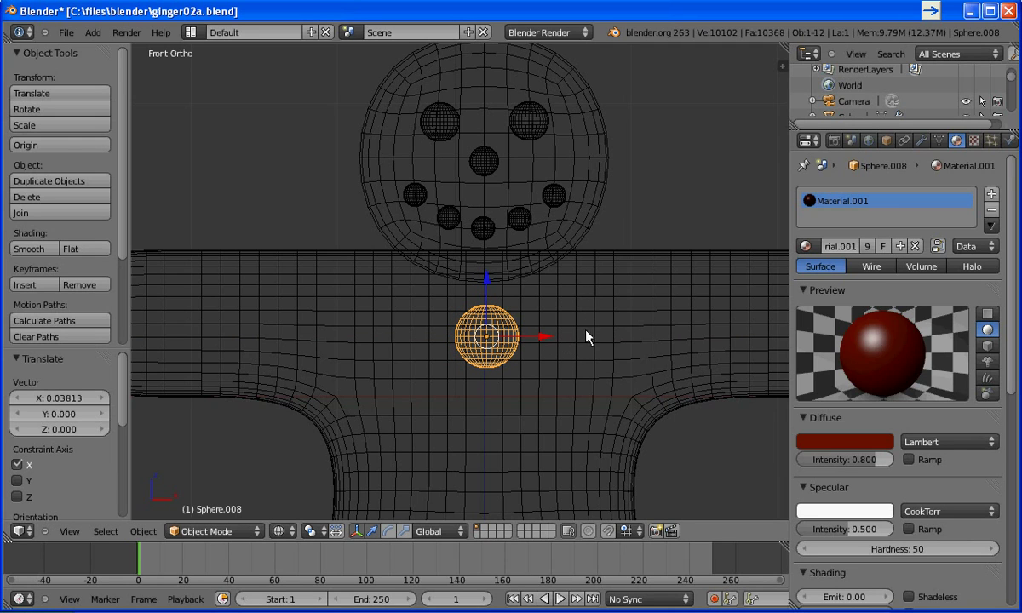
pyautogui.press('F12')
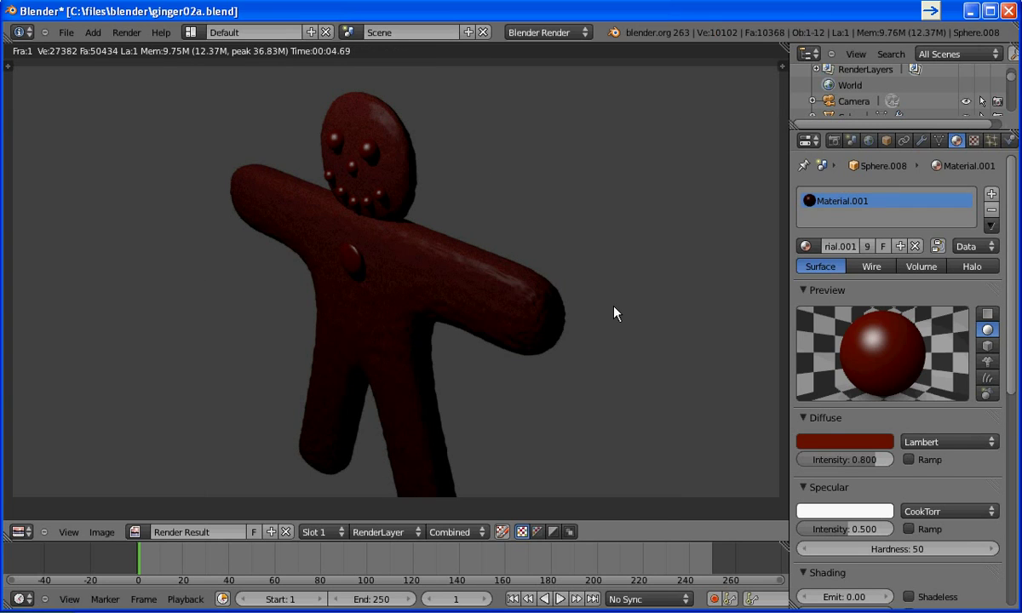
# - Close the Render Result to return to the front wireframe view of the gingerbread man
pyautogui.press('Escape')
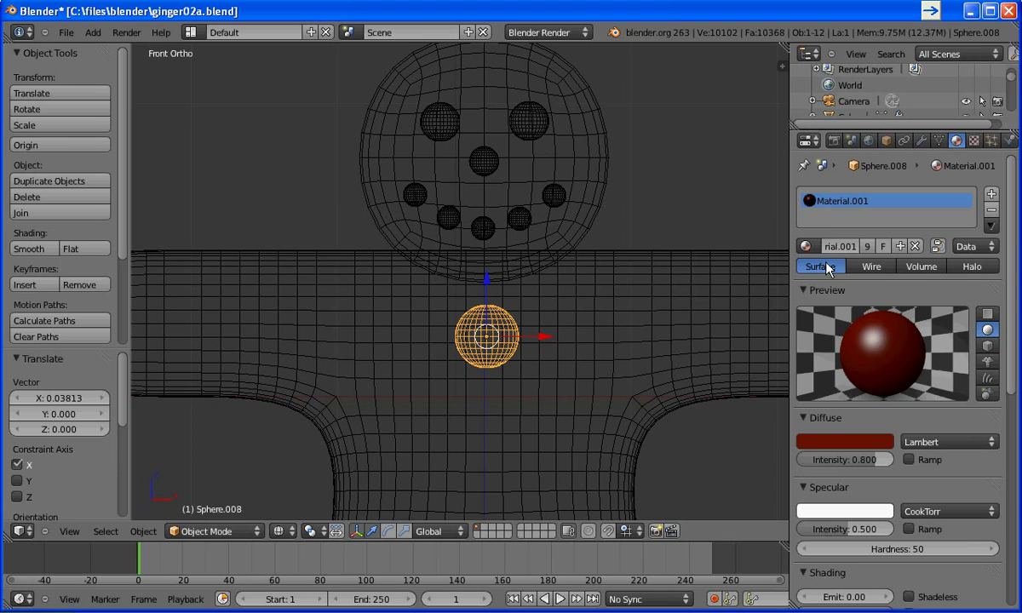
# - Add a new material, Material.002, to the chest button and set its diffuse colour to bright red
pyautogui.click(901, 246)
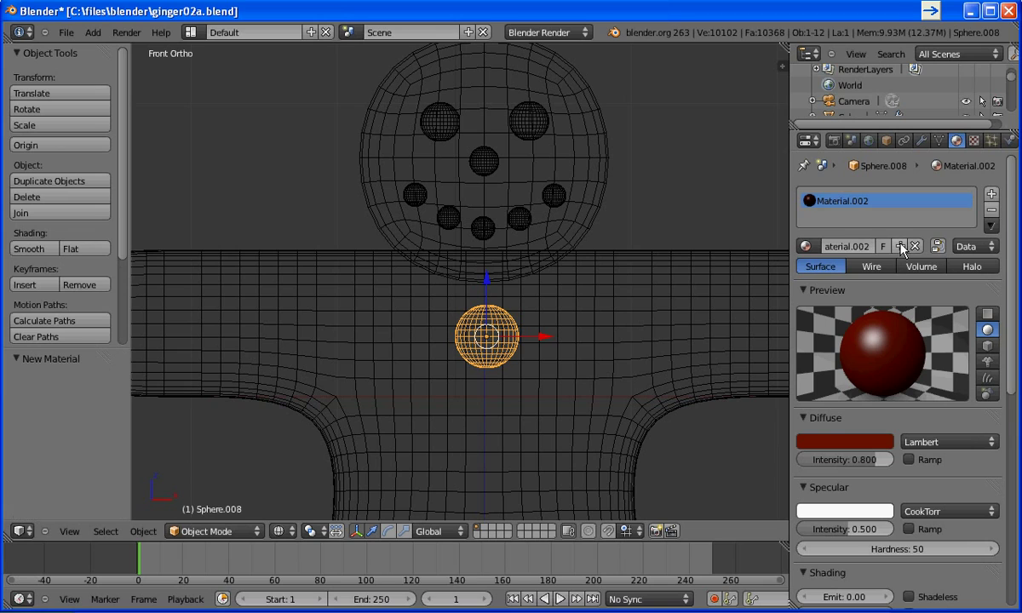
pyautogui.click(807, 246)
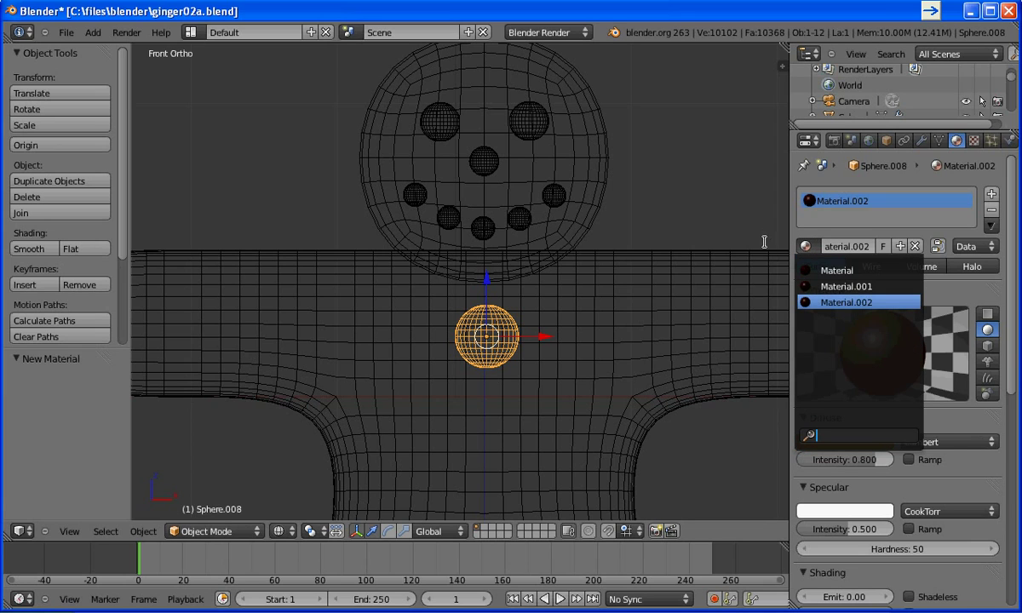
pyautogui.click(808, 246)
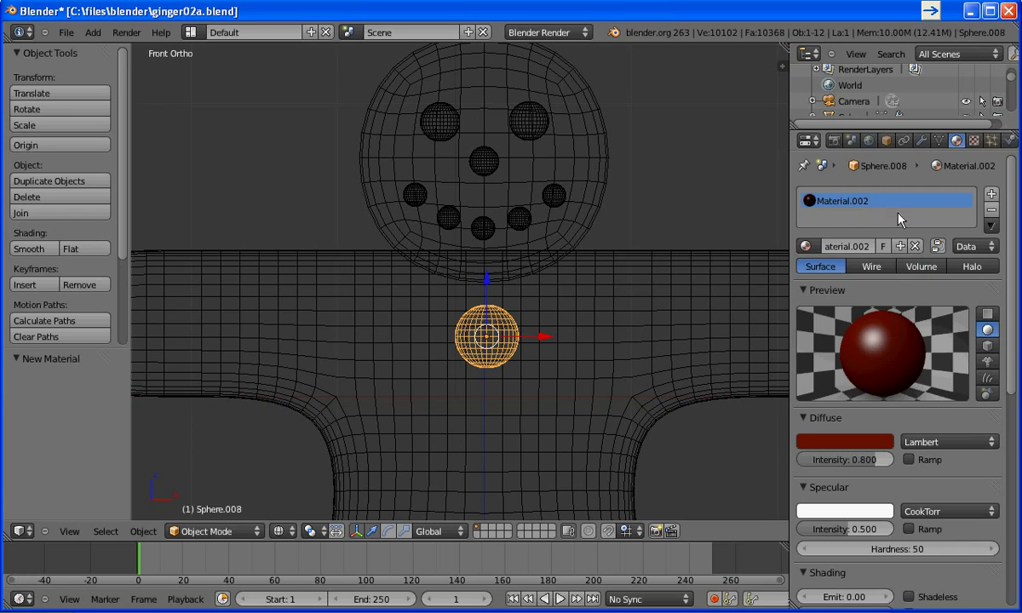
pyautogui.click(868, 447)
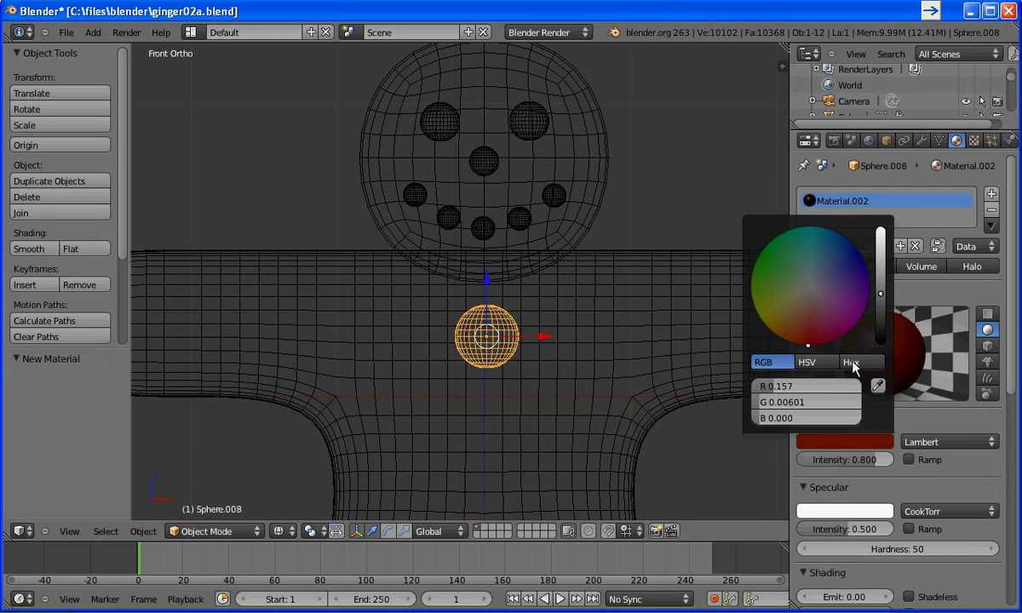
pyautogui.moveTo(804, 342)
pyautogui.mouseDown()
pyautogui.moveTo(809, 331)
pyautogui.moveTo(816, 345)
pyautogui.mouseUp()
pyautogui.moveTo(880, 317); pyautogui.dragTo(880, 239)
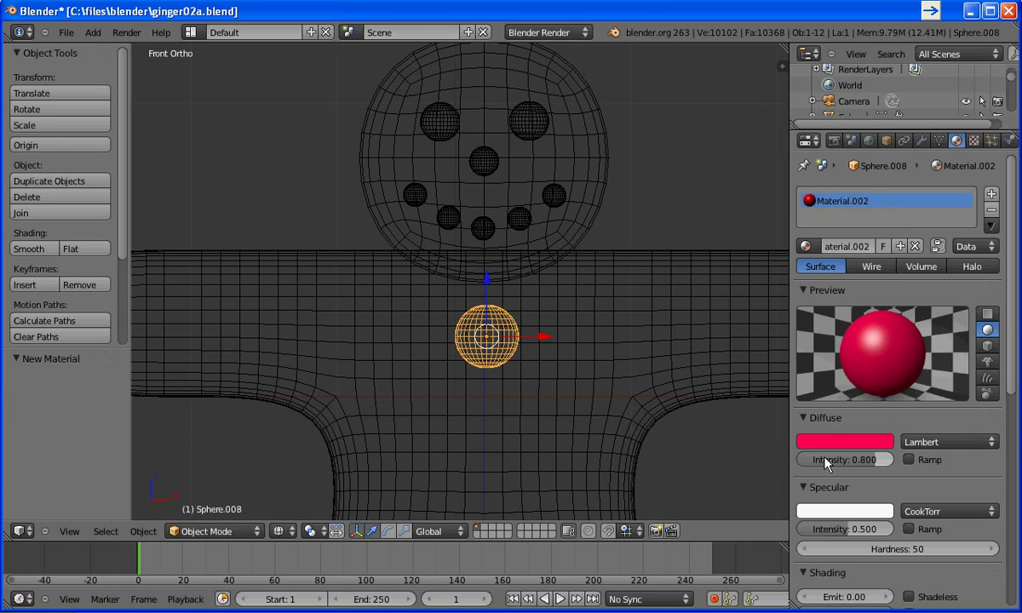
pyautogui.click(839, 440)
pyautogui.moveTo(816, 339); pyautogui.dragTo(839, 361)
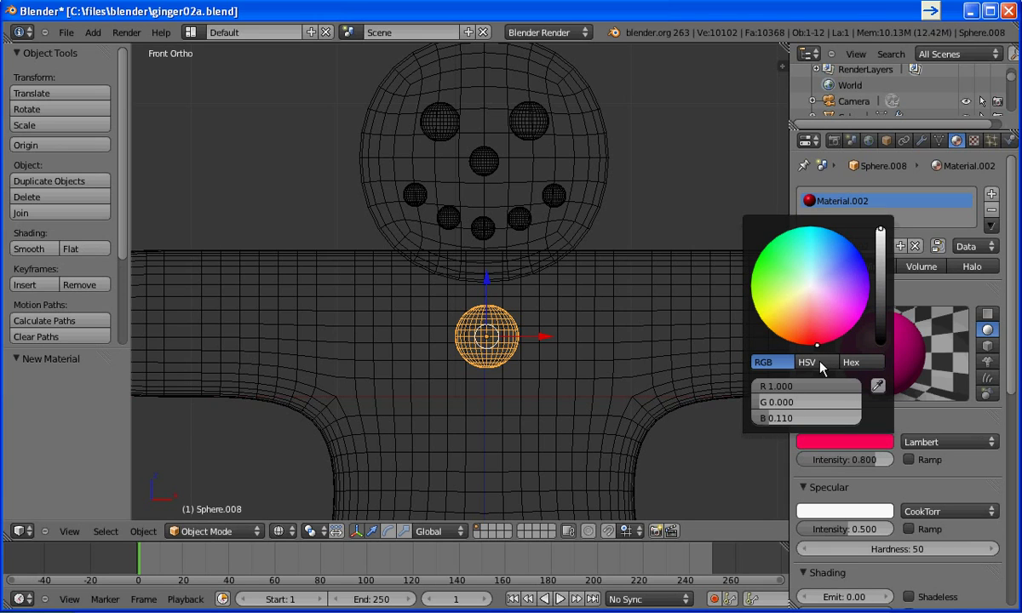
# - Render the scene with F12 to check the red button, then close the render
pyautogui.press('F12')
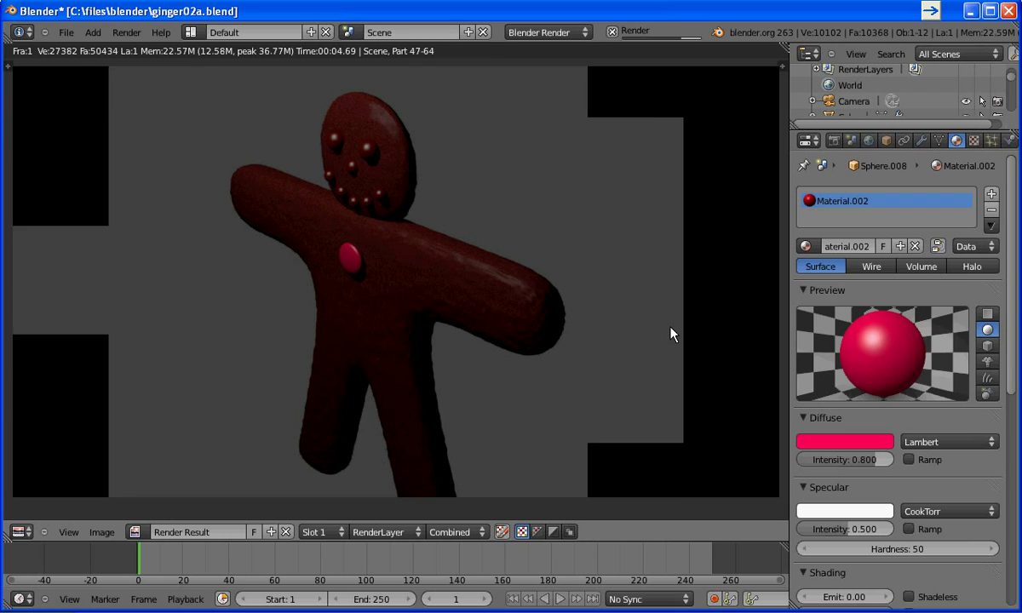
pyautogui.press('Escape')
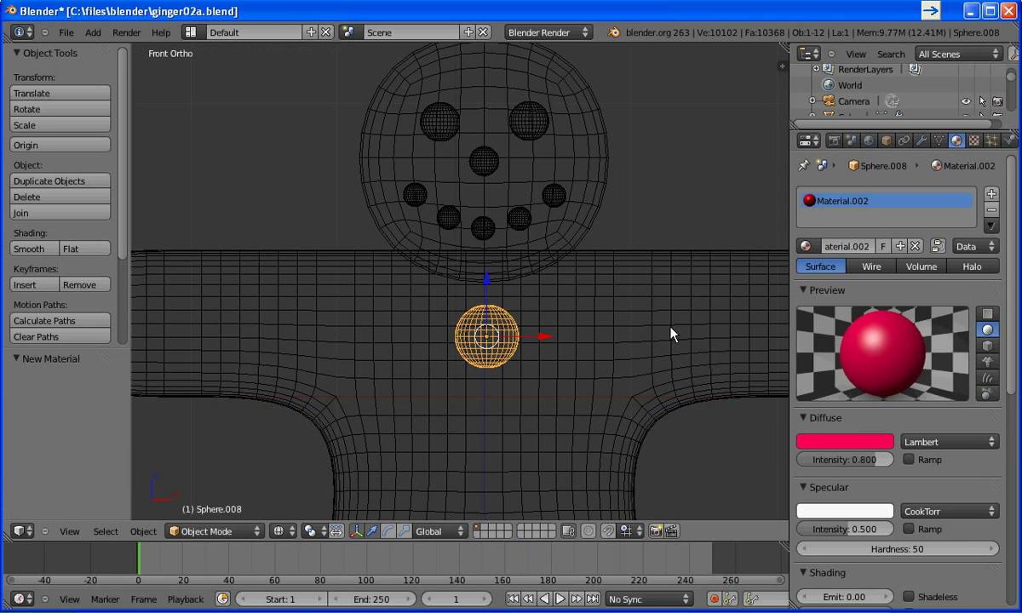
pyautogui.scroll(-2, 665, 337)
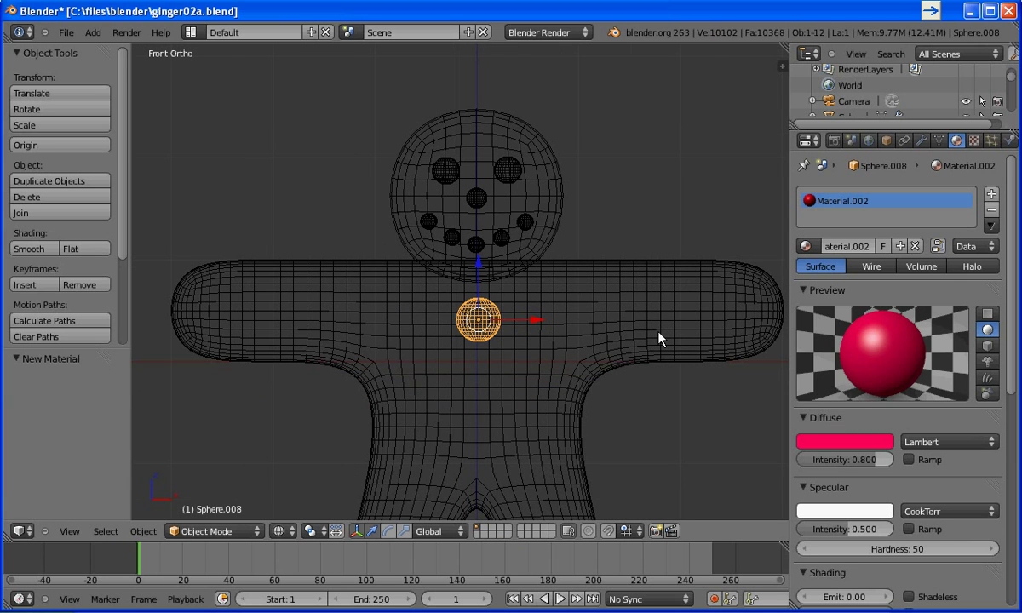
# - Duplicate the red button twice to make a column of copies down the body
pyautogui.hotkey('shift', 'd')
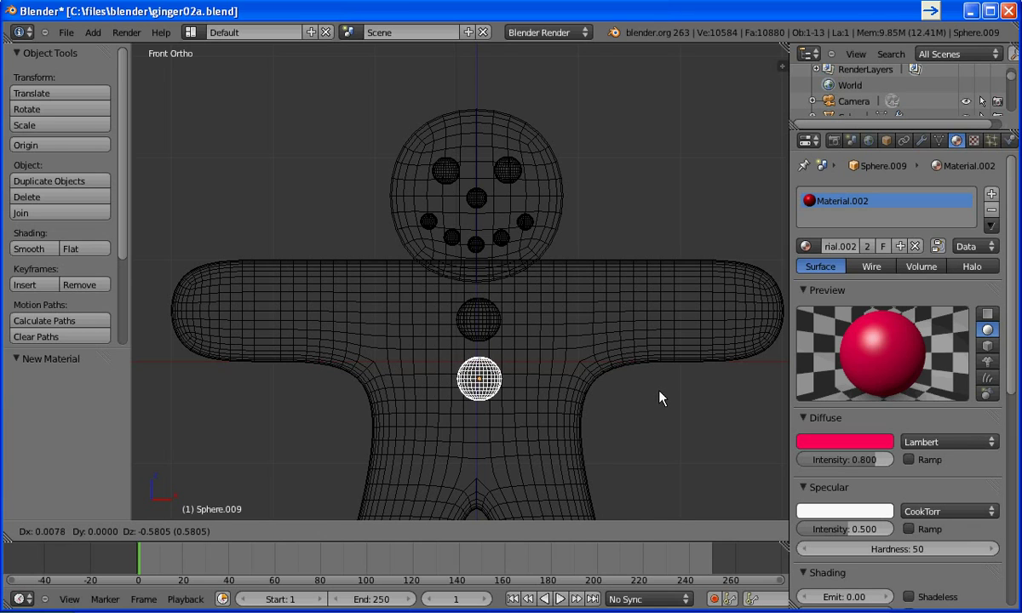
pyautogui.click(659, 396)
pyautogui.hotkey('shift', 'd')
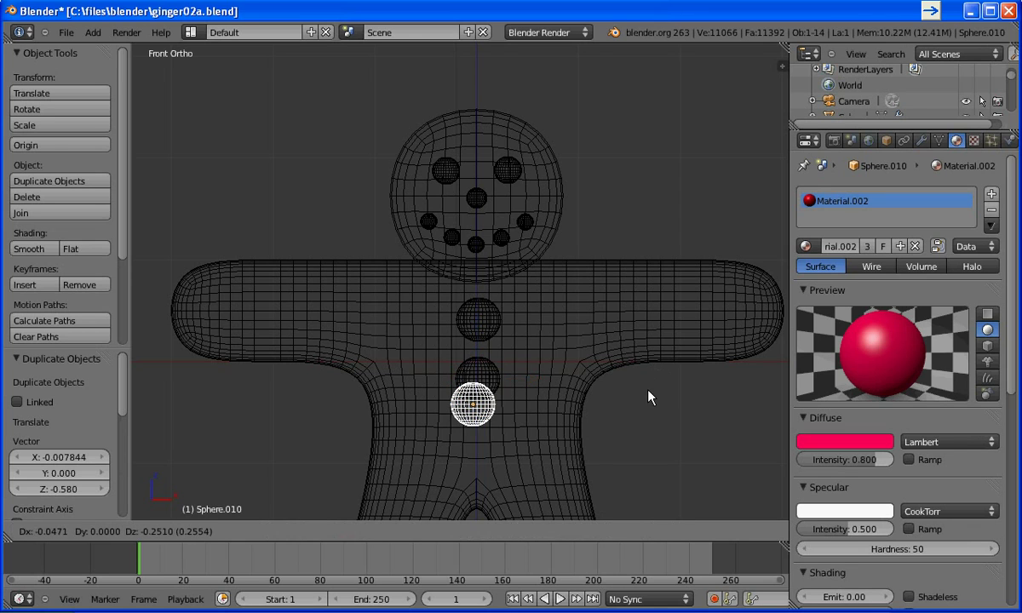
pyautogui.rightClick(646, 396)
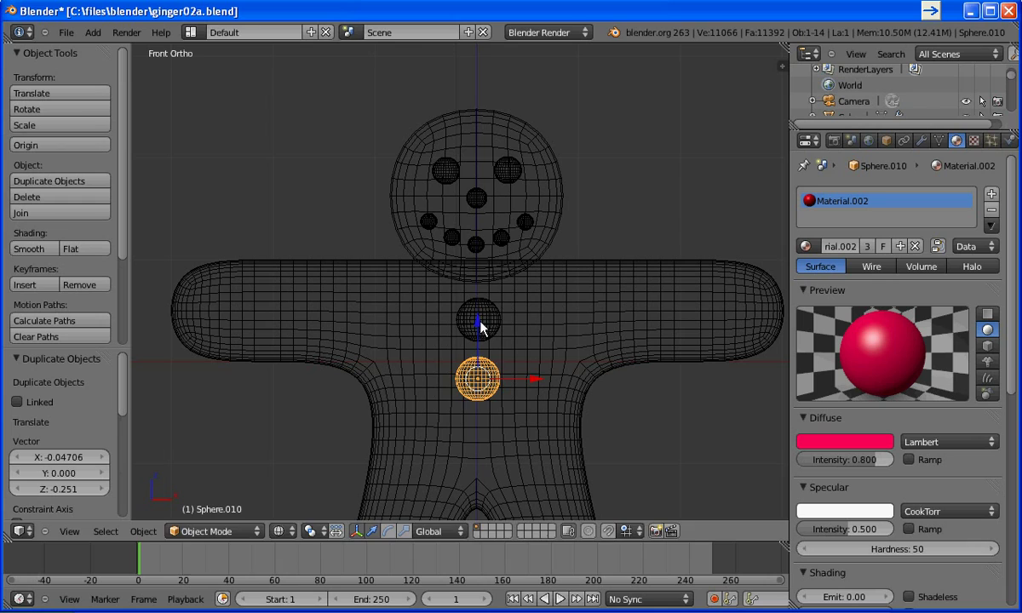
# - Move the bottom button straight down along Z, then select the middle button
pyautogui.press('g')
pyautogui.press('z')
pyautogui.click(479, 391)
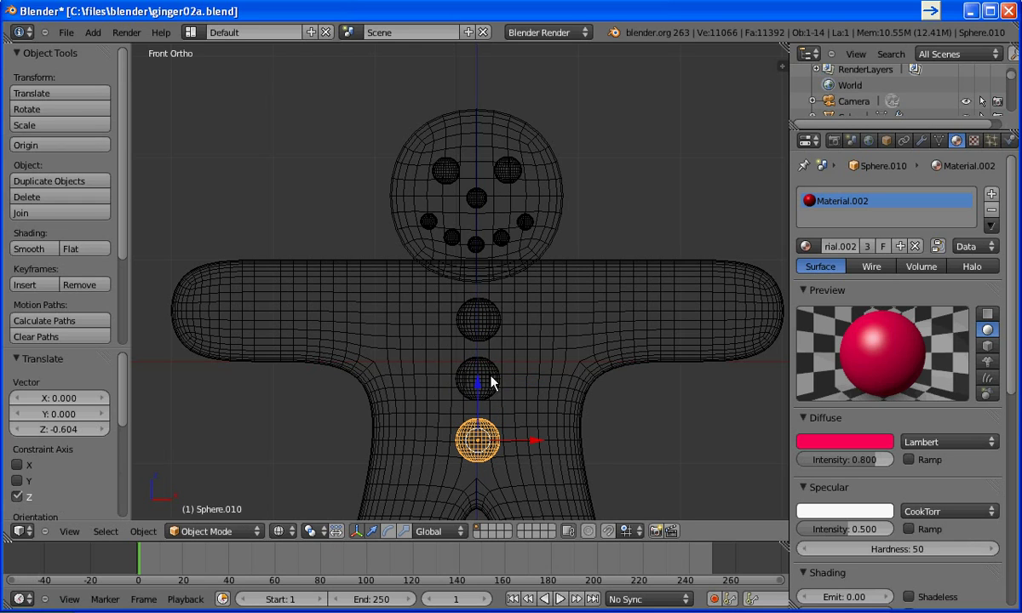
pyautogui.rightClick(482, 380)
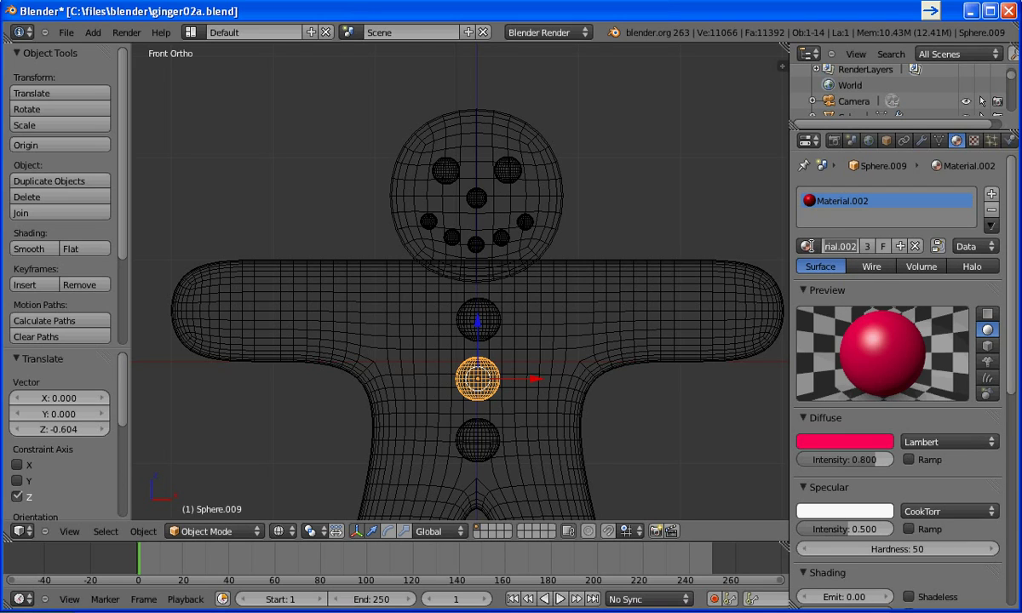
# - Give the middle button its own new material with a green diffuse colour
pyautogui.click(900, 246)
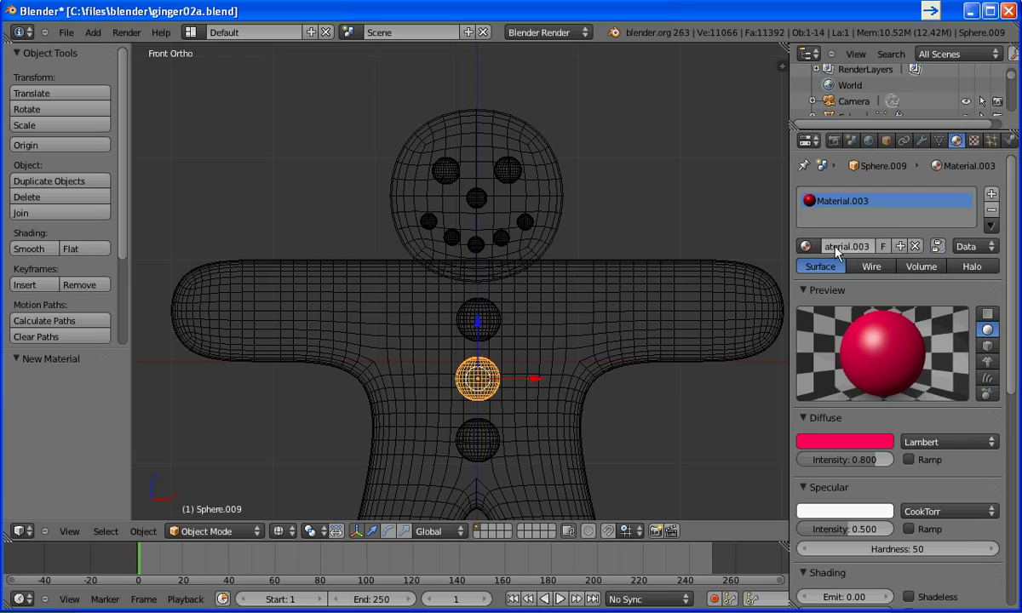
pyautogui.click(843, 443)
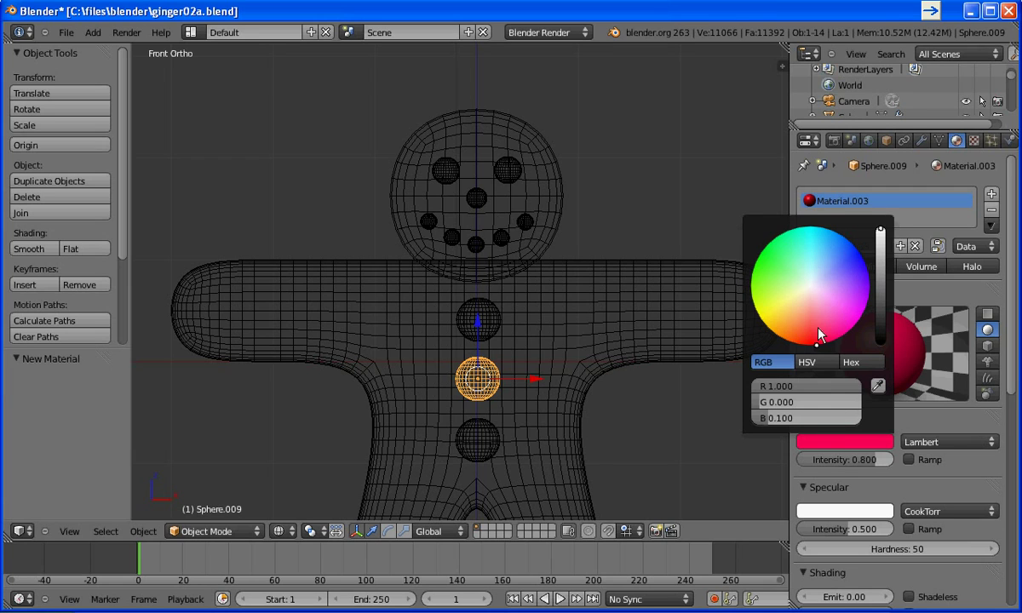
pyautogui.moveTo(814, 347); pyautogui.dragTo(750, 257)
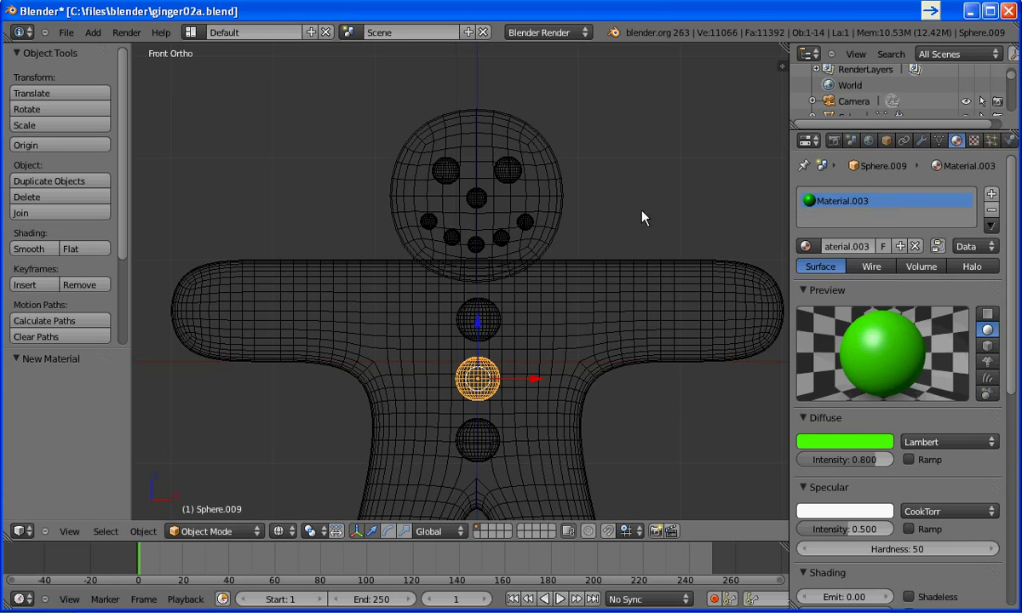
# - Give the bottom button its own blue Material.004, then render to check the red, green and blue buttons
pyautogui.rightClick(493, 444)
pyautogui.rightClick(486, 443)
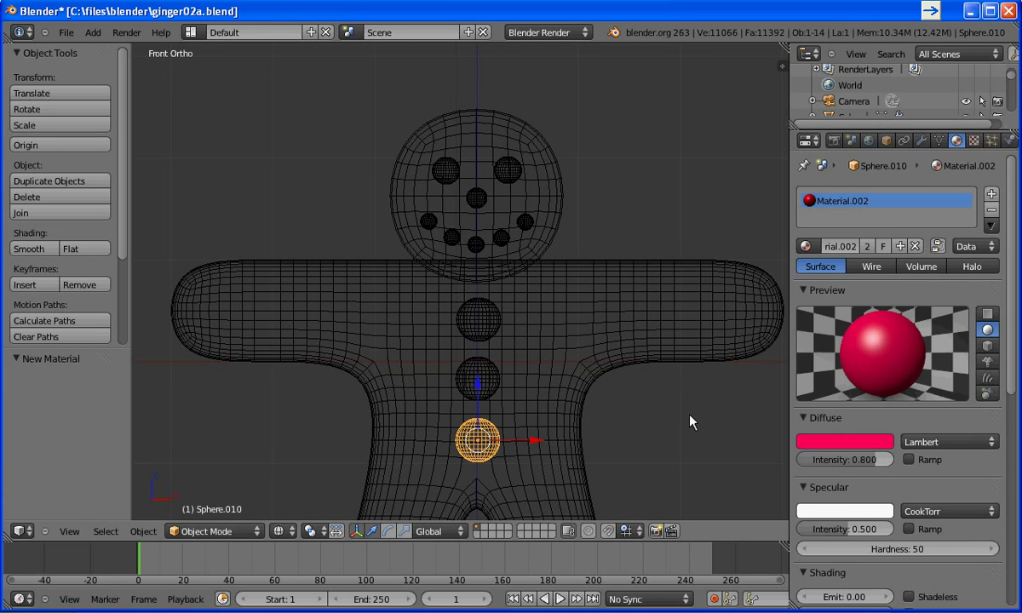
pyautogui.click(900, 246)
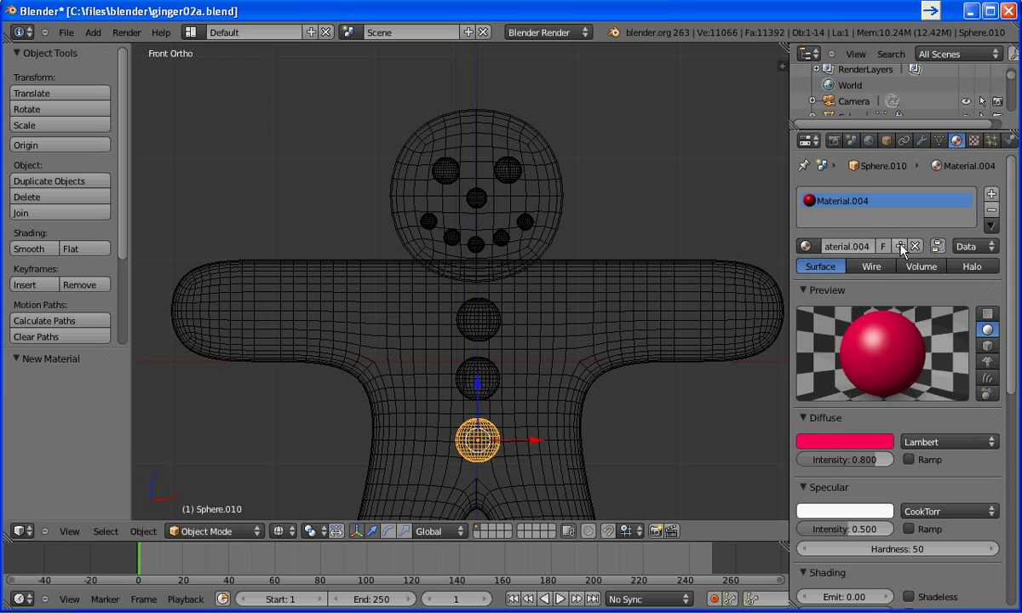
pyautogui.click(833, 444)
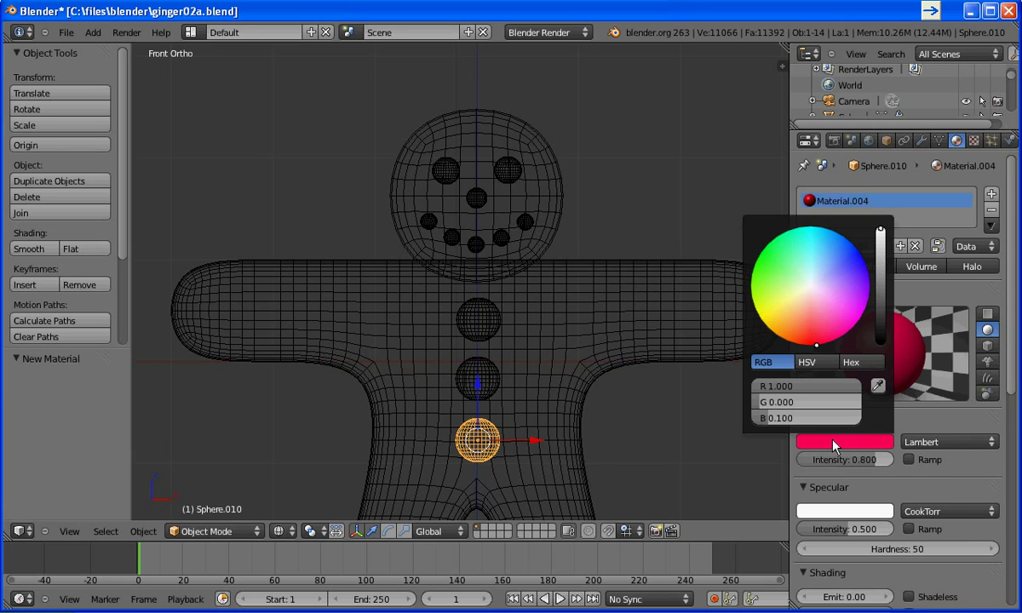
pyautogui.click(830, 304)
pyautogui.moveTo(855, 275); pyautogui.dragTo(862, 256)
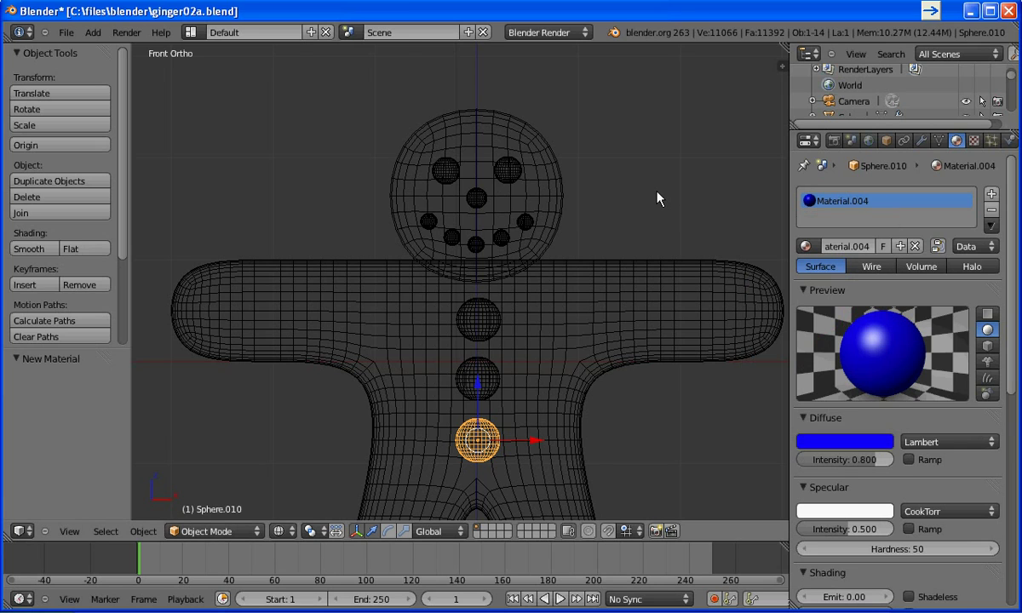
pyautogui.press('F12')
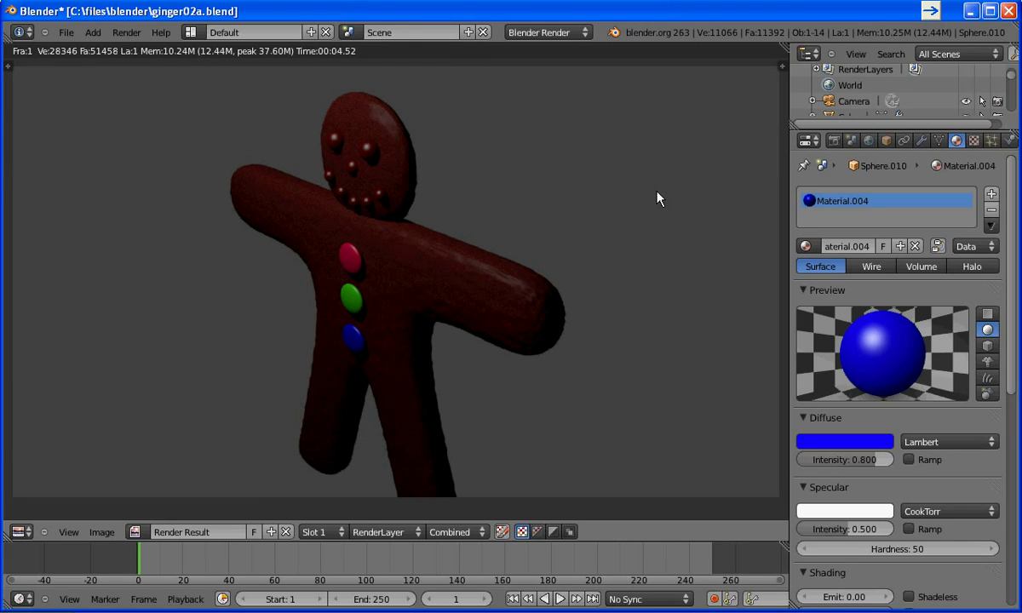
pyautogui.press('Escape')
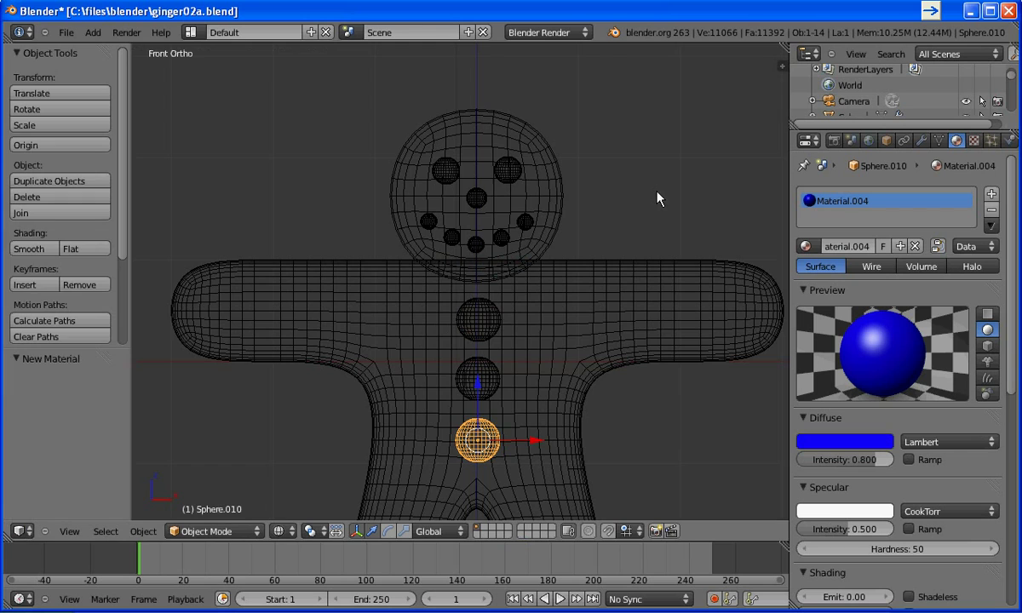
# - Box-select the eyes, mouth and buttons in Right Ortho view, then make the body the active object
pyautogui.rightClick(612, 330)
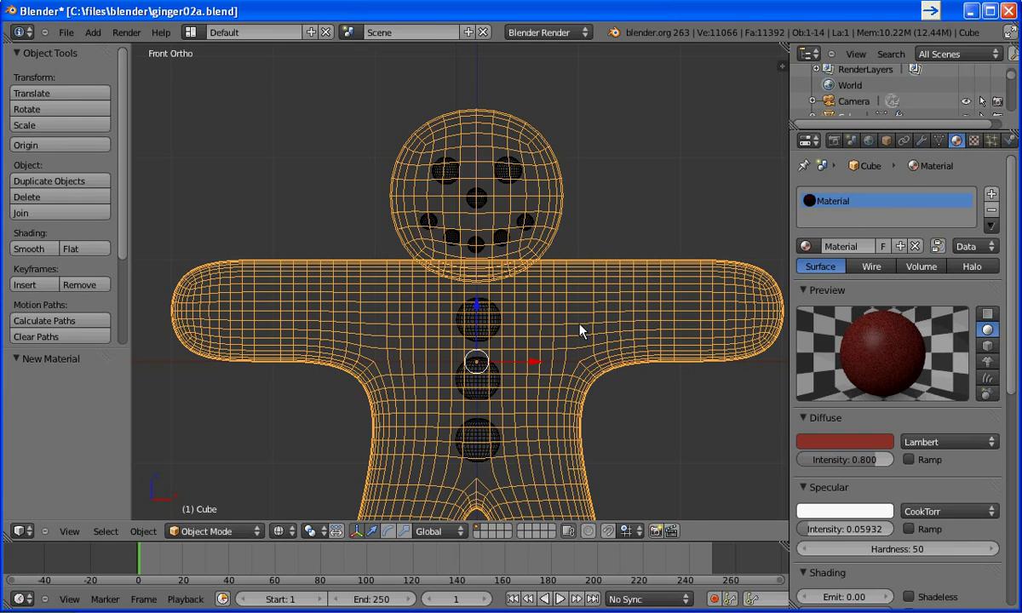
pyautogui.press('g')
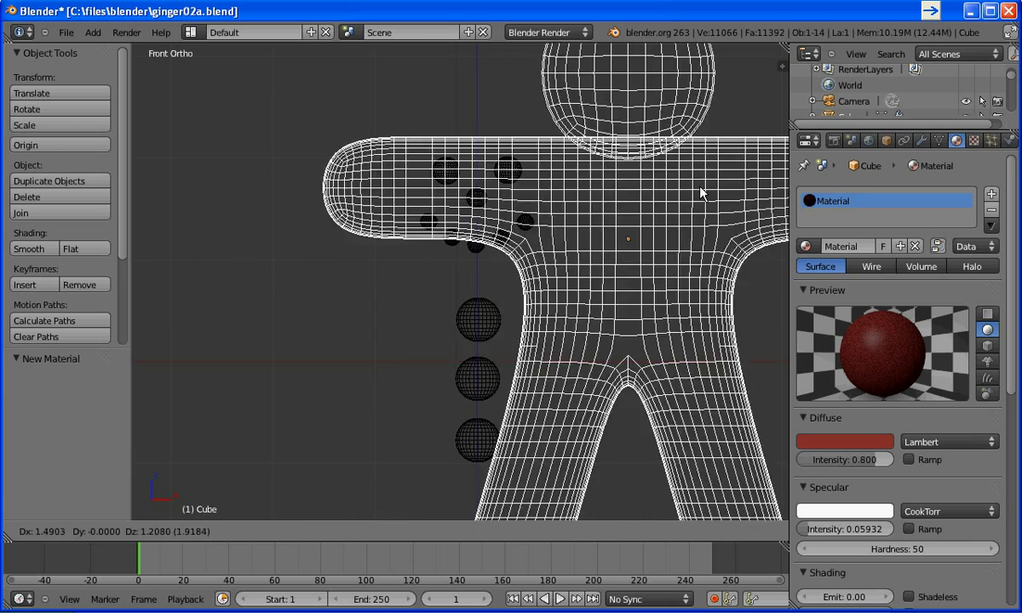
pyautogui.rightClick(694, 289)
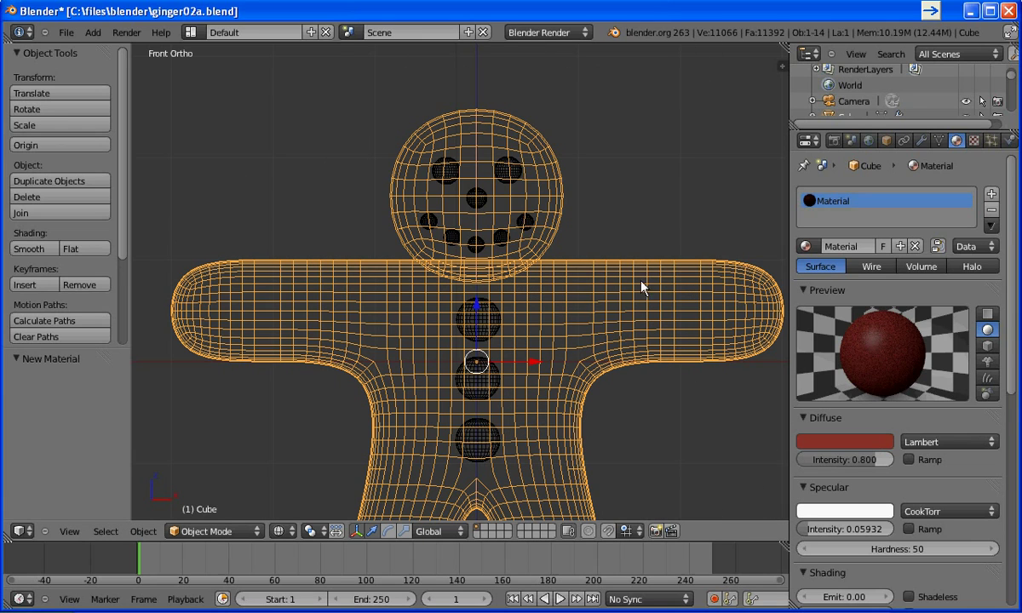
pyautogui.press('KP_3')
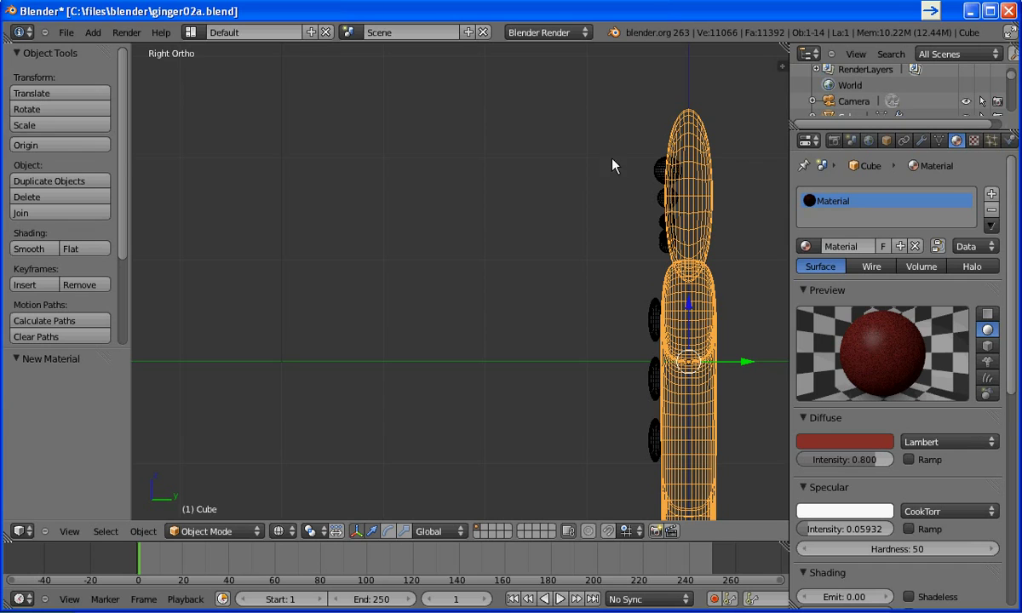
pyautogui.press('b')
pyautogui.moveTo(584, 134); pyautogui.dragTo(681, 490)
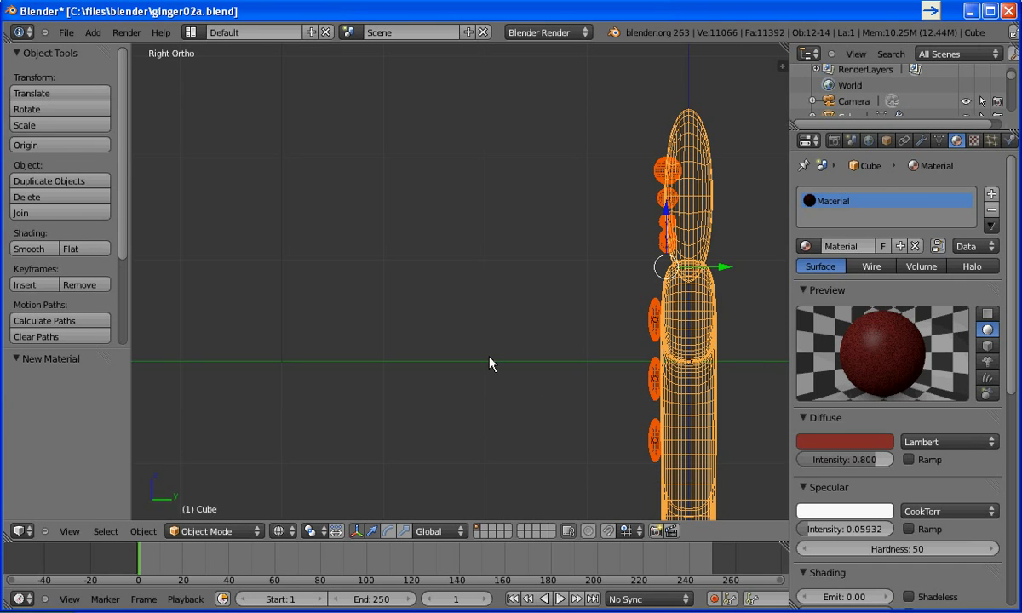
pyautogui.press('KP_1')
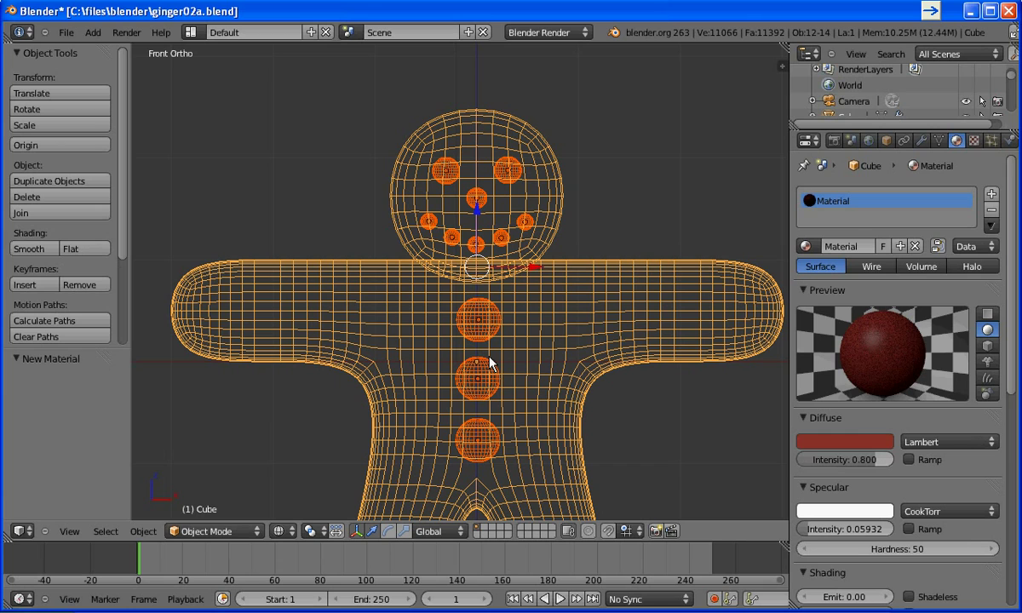
pyautogui.keyDown('shift'); pyautogui.rightClick(620, 310); pyautogui.keyUp('shift')
pyautogui.keyDown('shift'); pyautogui.rightClick(620, 310); pyautogui.keyUp('shift')
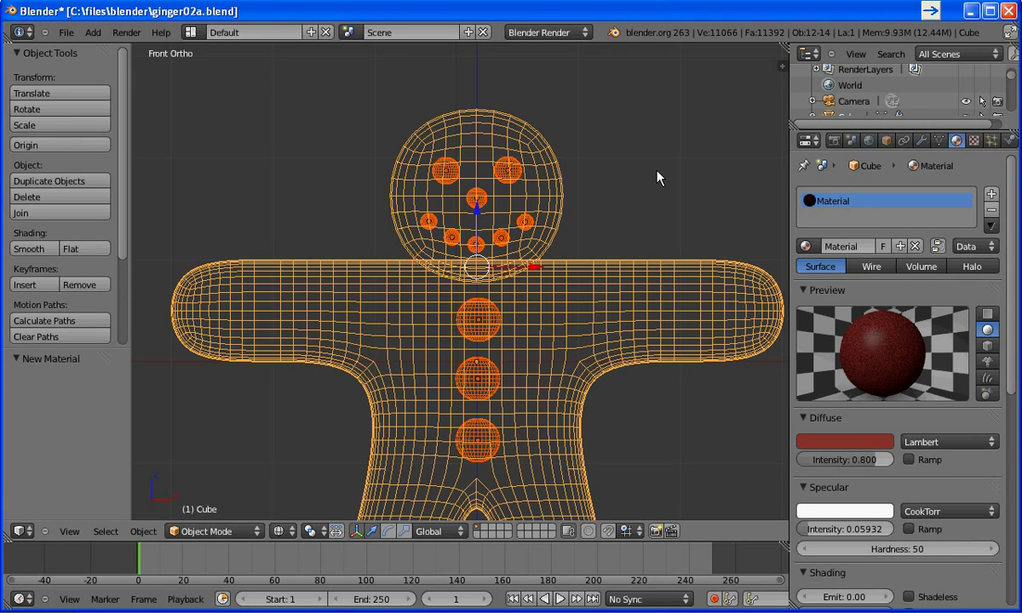
# - Parent the selected pieces to the body with Ctrl+P > Object, then select the body alone
pyautogui.hotkey('ctrl', 'p')
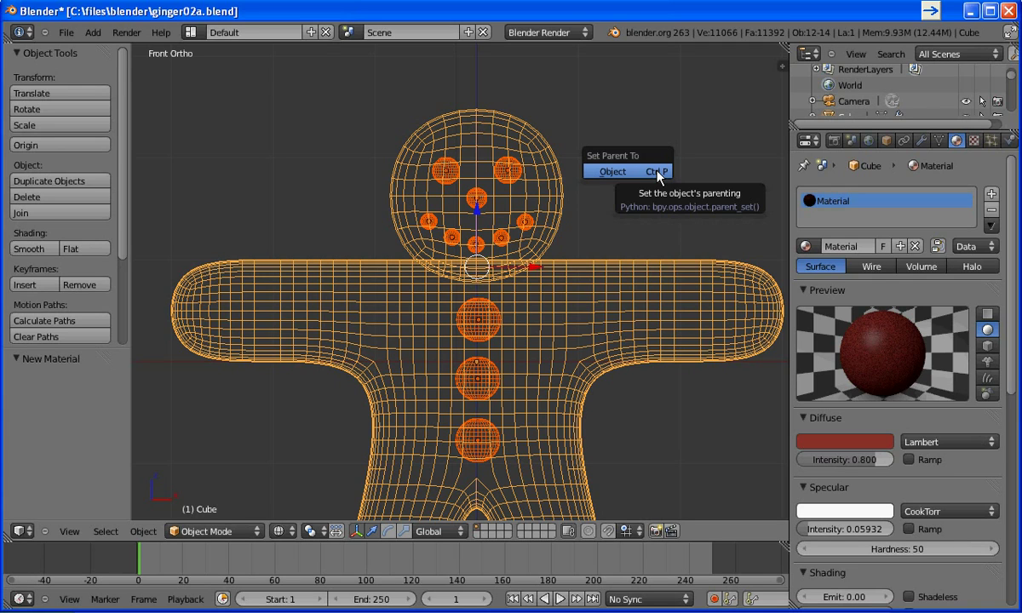
pyautogui.click(657, 173)
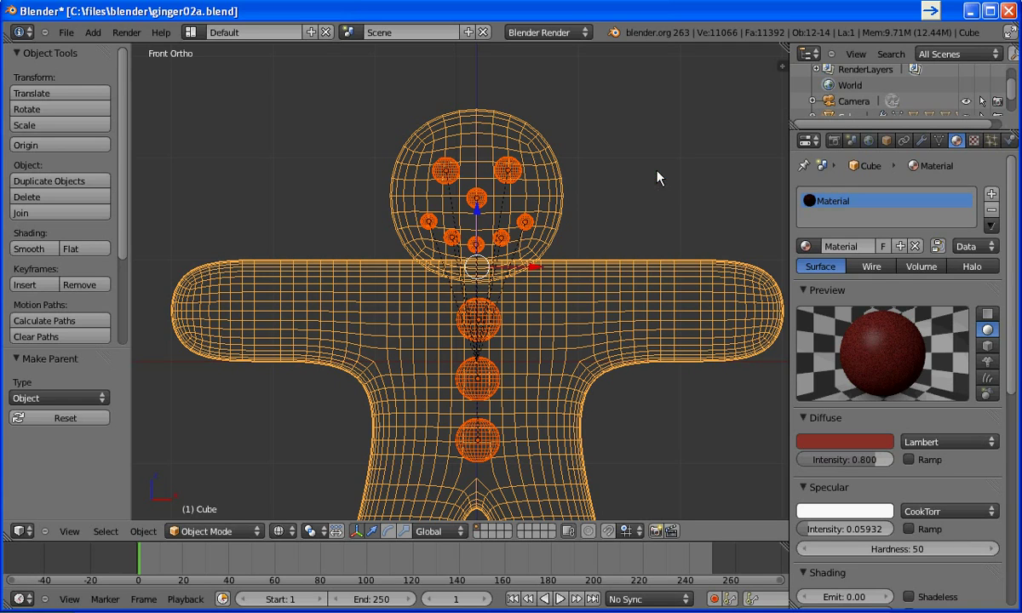
pyautogui.rightClick(601, 314)
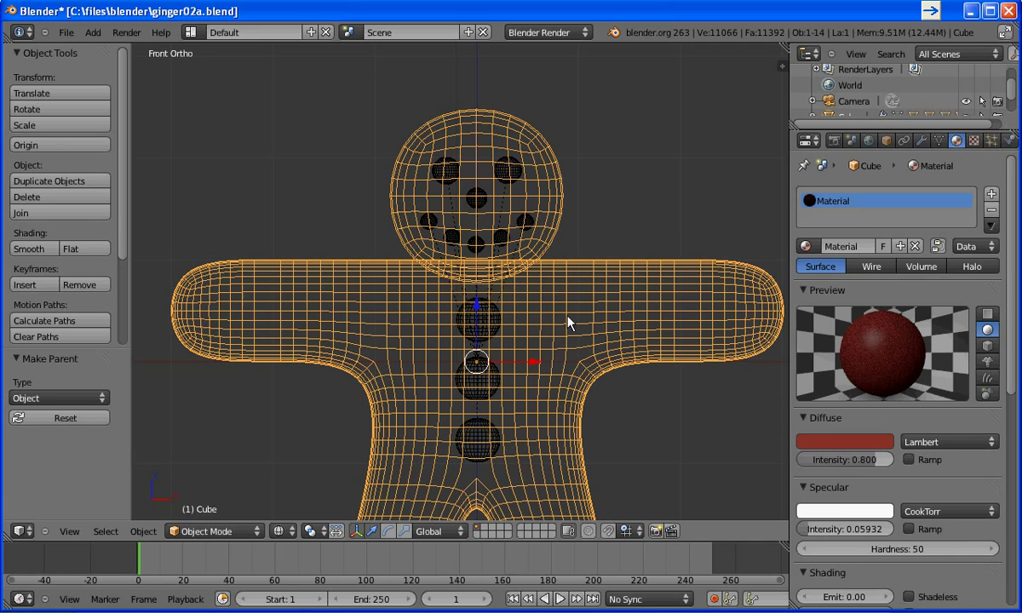
# - Test the parenting by moving, scaling and rotating the body, cancelling each transform
pyautogui.press('g')
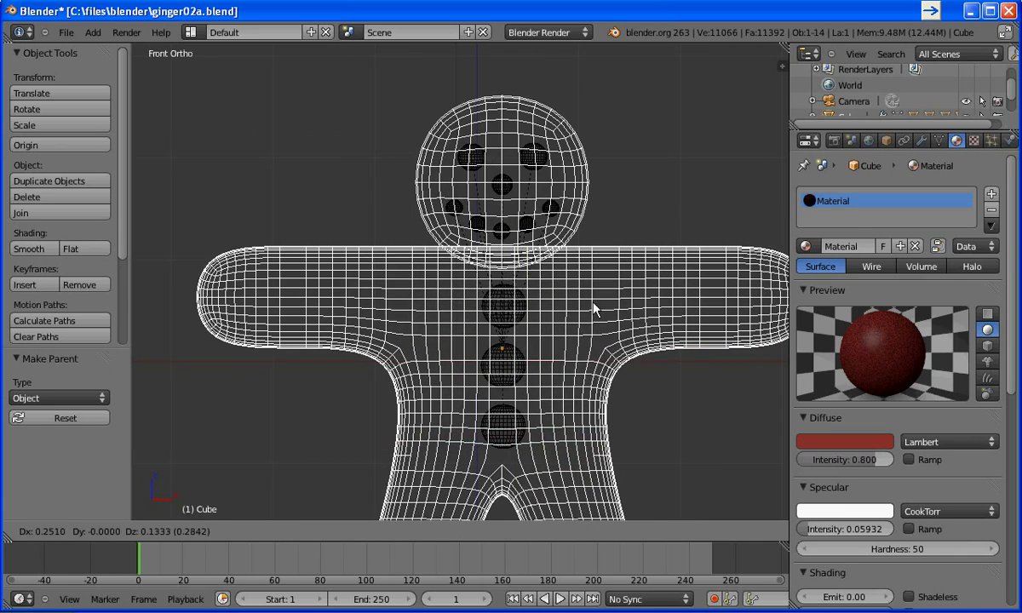
pyautogui.rightClick(594, 311)
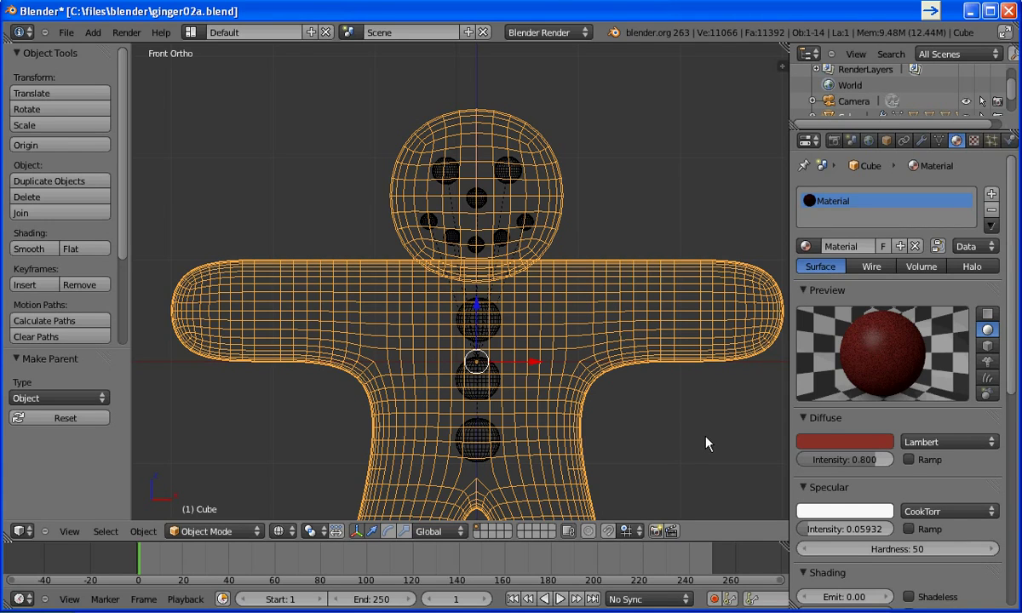
pyautogui.press('s')
pyautogui.rightClick(569, 390)
pyautogui.press('r')
pyautogui.rightClick(562, 439)
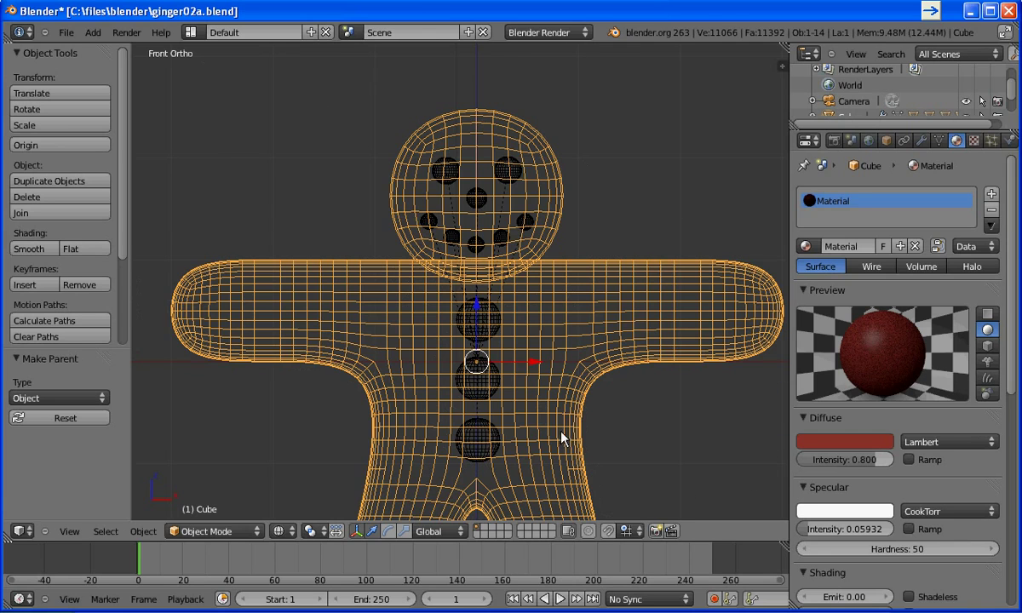